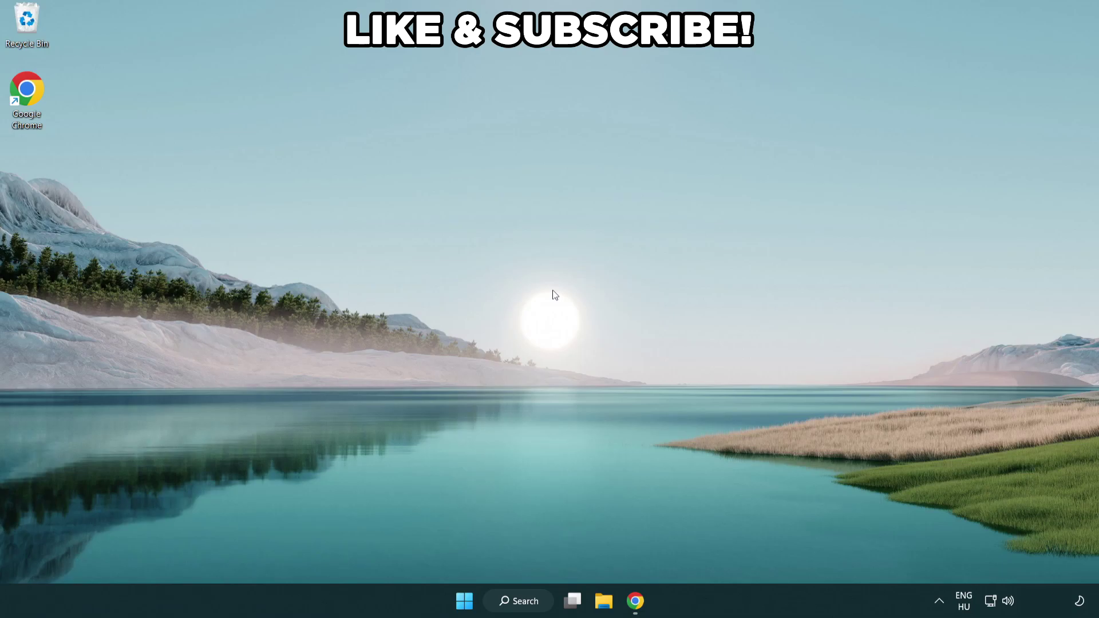
# - Search Windows for 'edit power plan' so Edit power plan shows as the best match
pyautogui.click(533, 600)
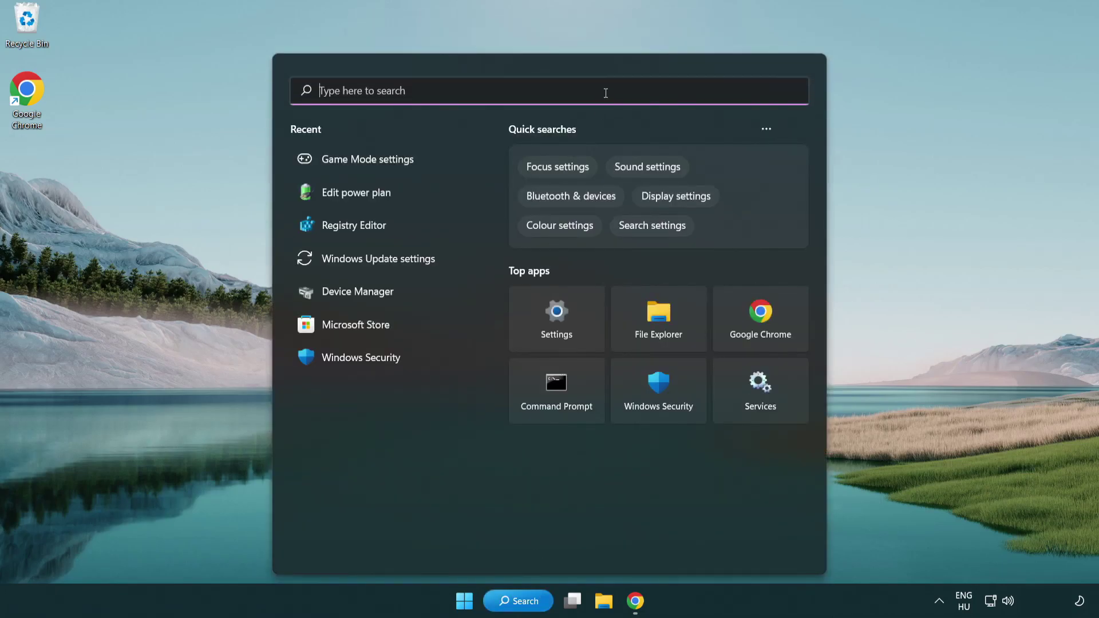
pyautogui.write('edit power ')
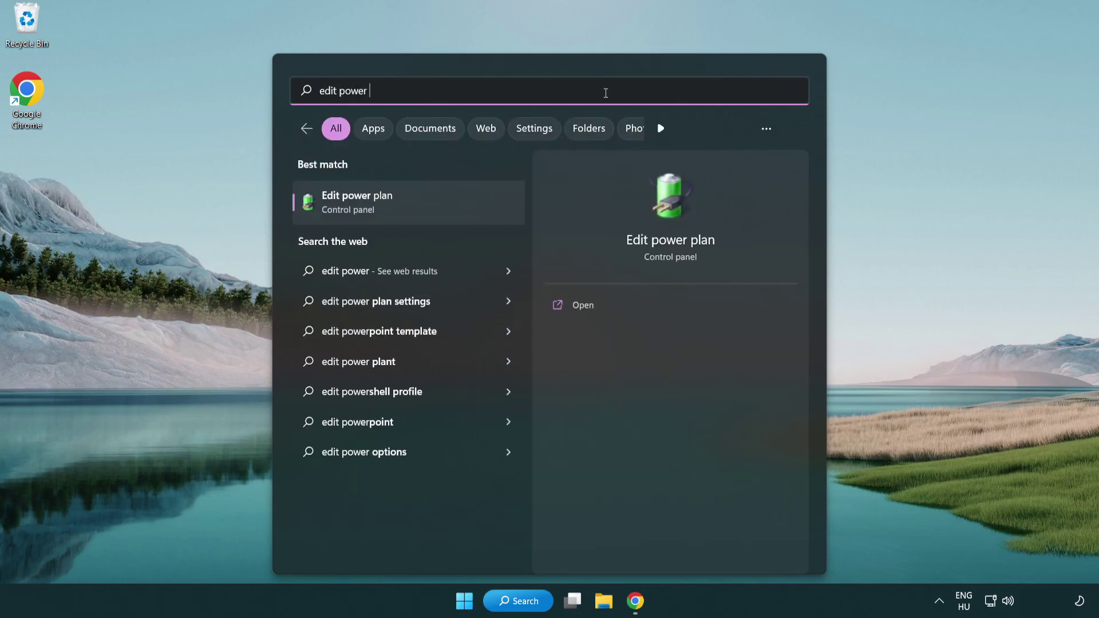
pyautogui.write('plan')
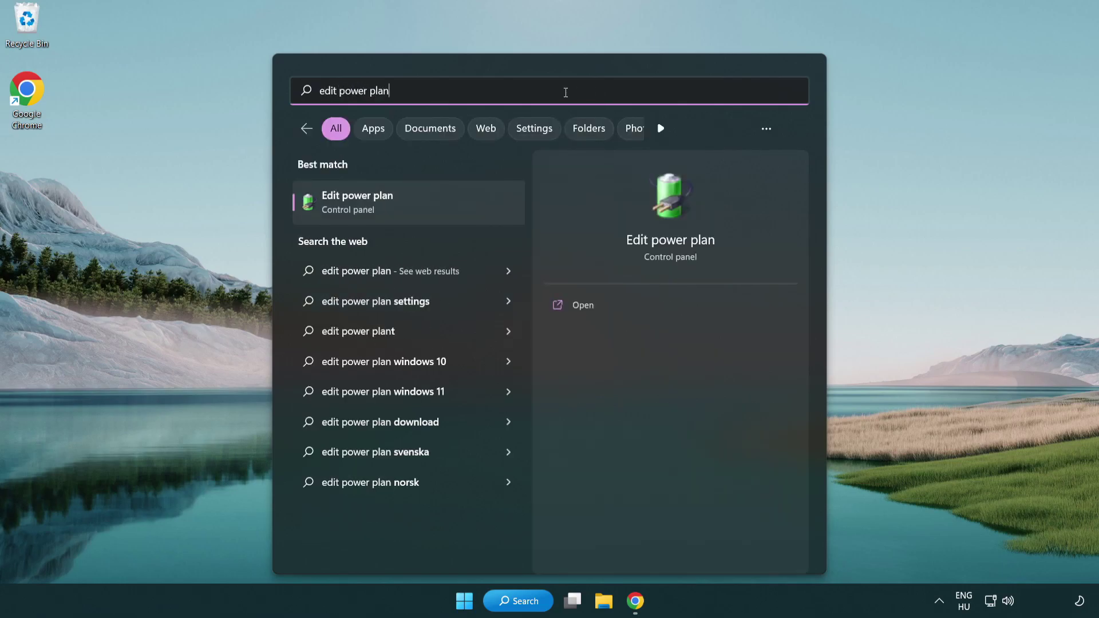
# - Switch the active power plan from Balanced to High performance in Power Options
pyautogui.click(412, 204)
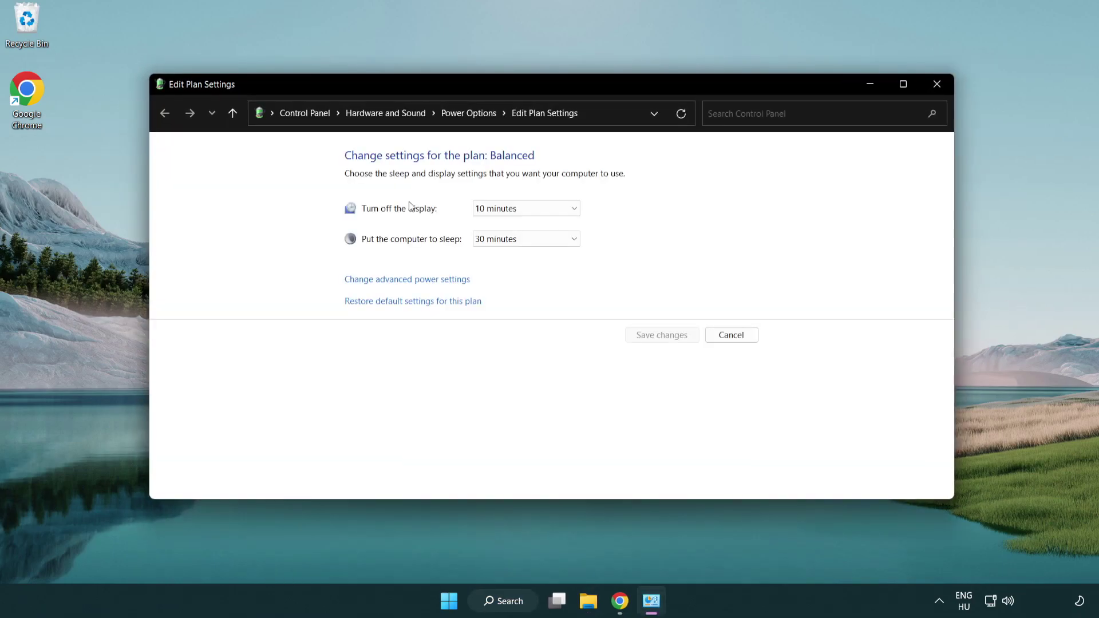
pyautogui.click(478, 125)
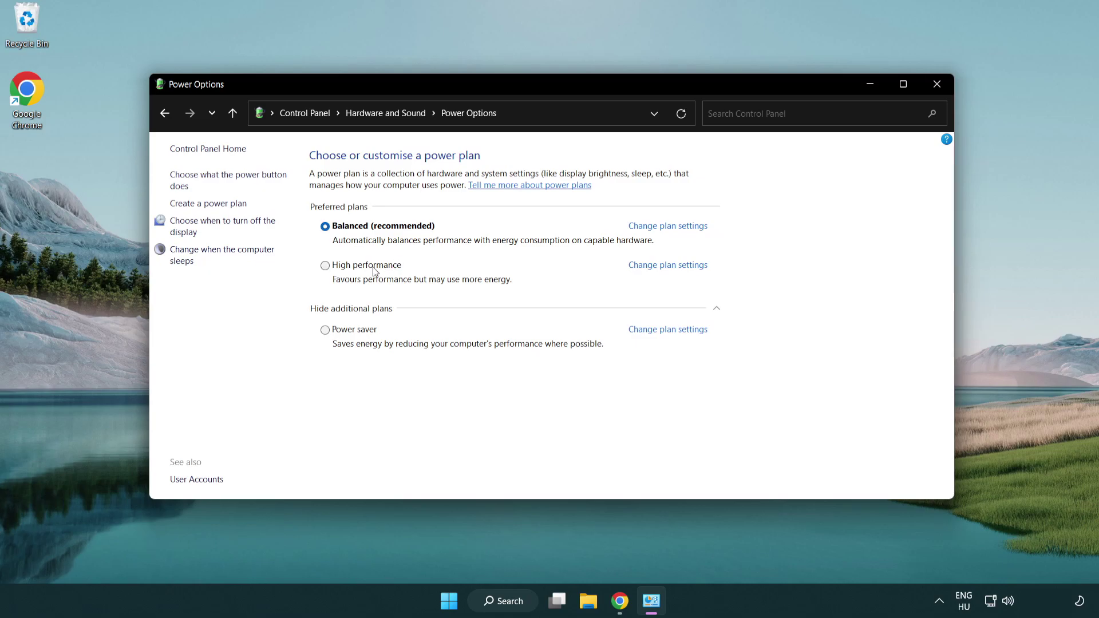
pyautogui.click(325, 266)
# - Close Power Options and launch Device Manager from a 'device manager' search
pyautogui.click(936, 86)
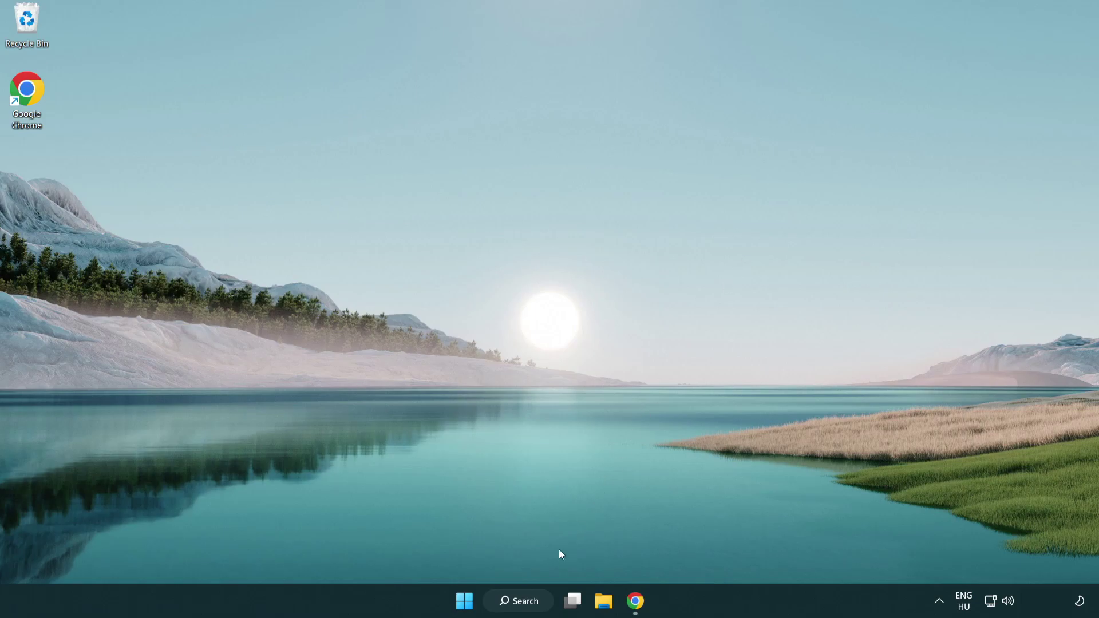
pyautogui.click(533, 601)
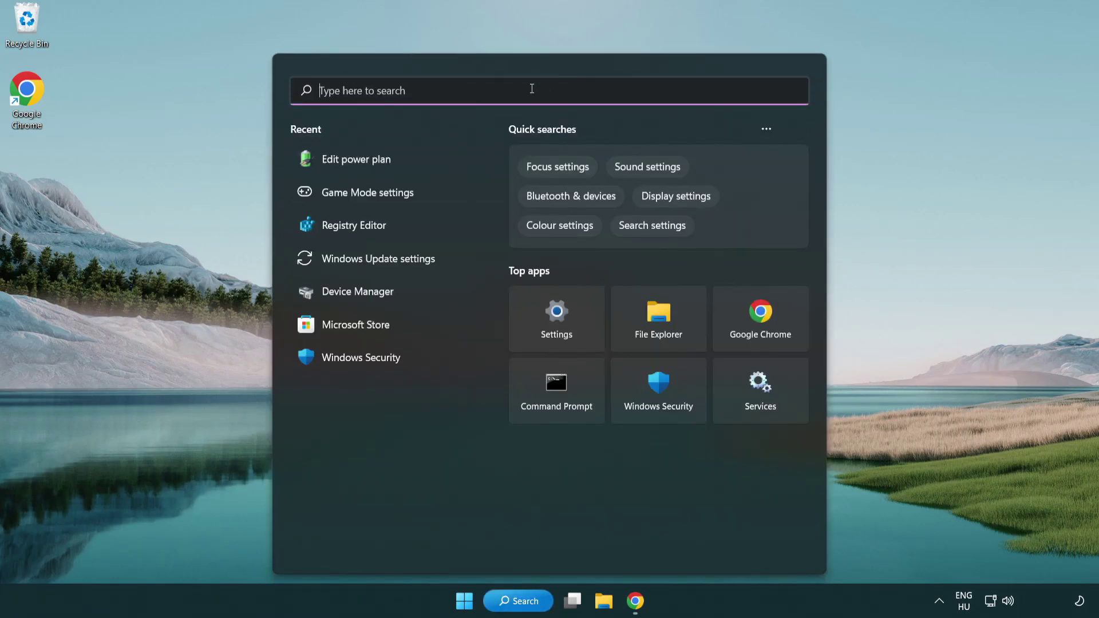
pyautogui.write('device manager')
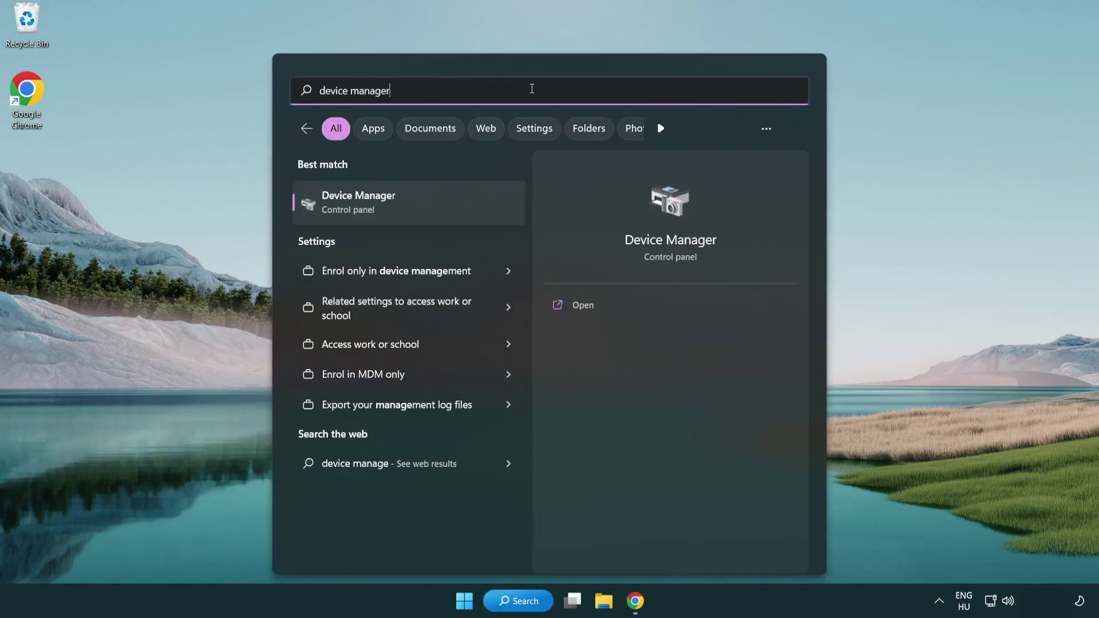
pyautogui.click(420, 205)
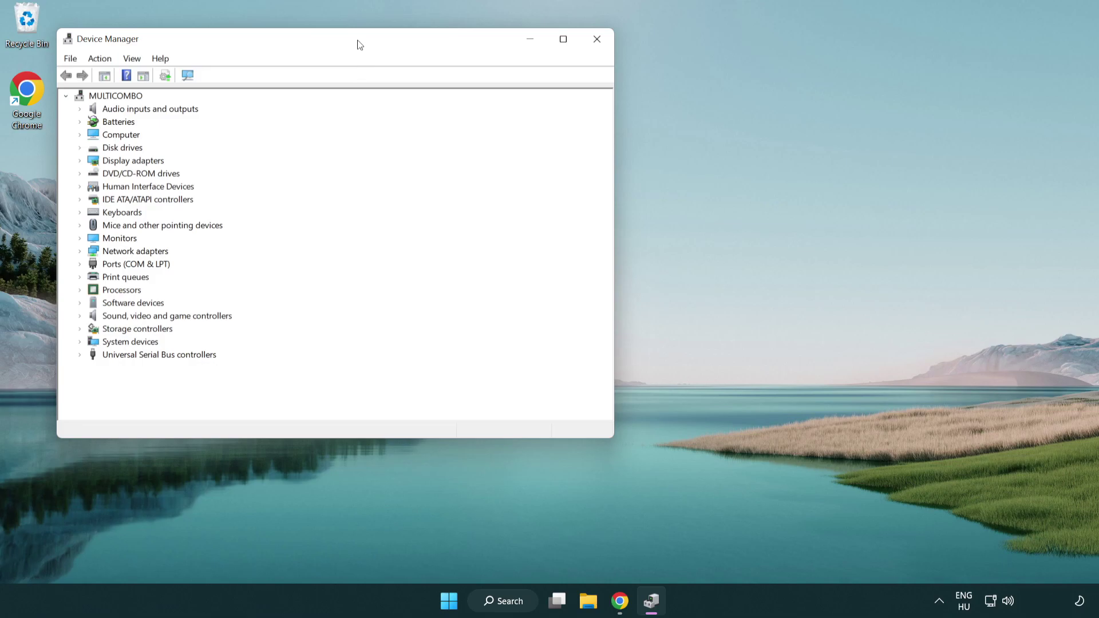
# - Expand Display adapters and bring up the context menu for VMware SVGA 3D
pyautogui.moveTo(361, 45); pyautogui.dragTo(564, 102)
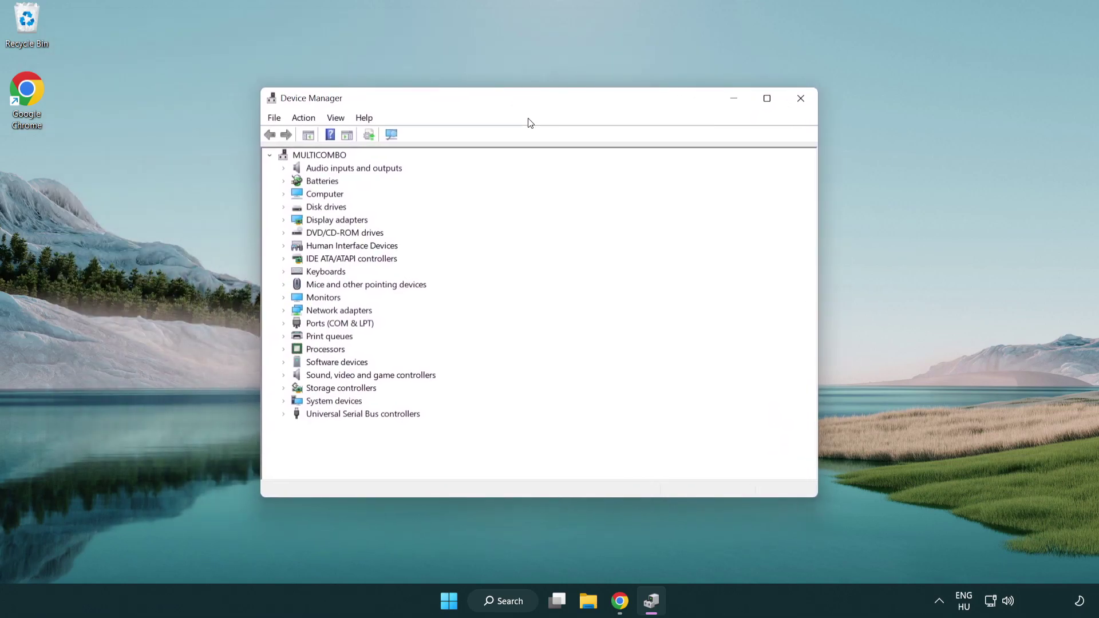
pyautogui.click(296, 220)
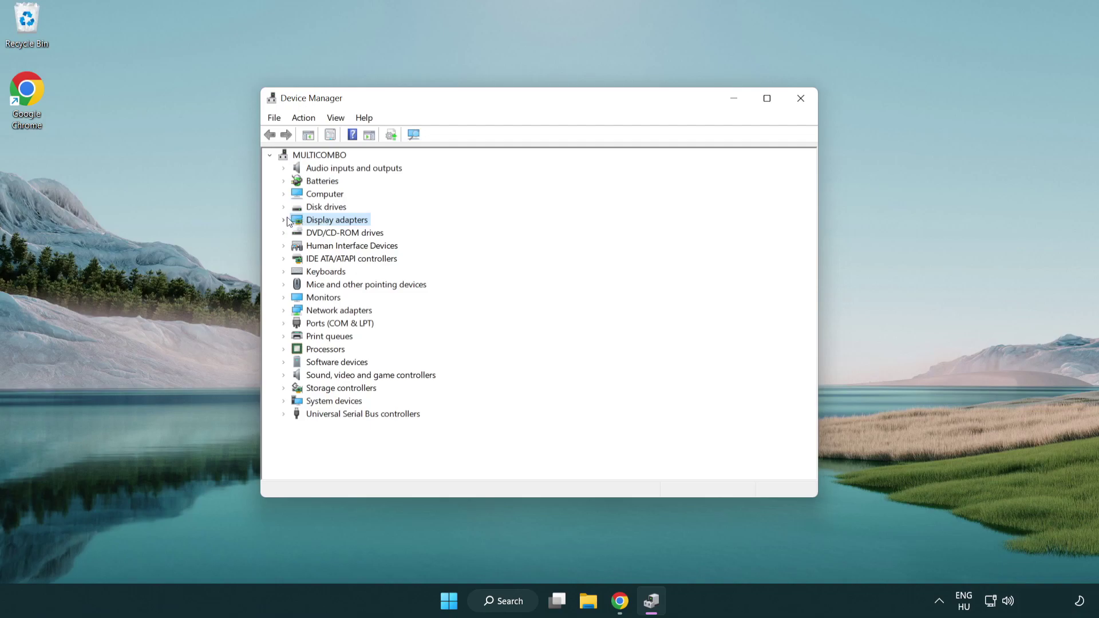
pyautogui.click(285, 220)
pyautogui.click(319, 233)
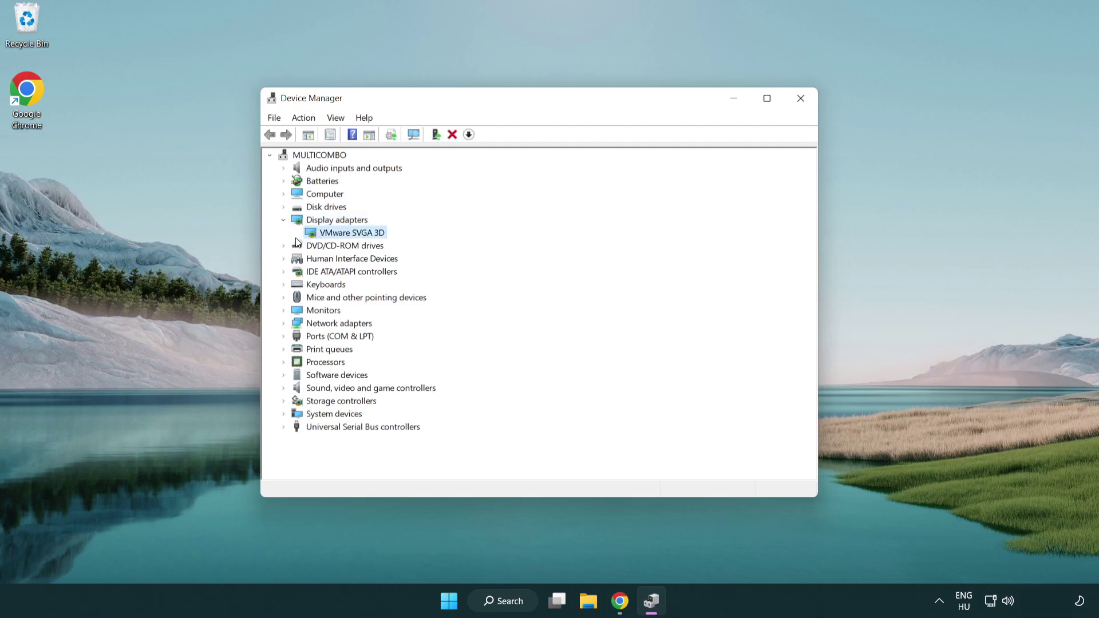
pyautogui.rightClick(347, 237)
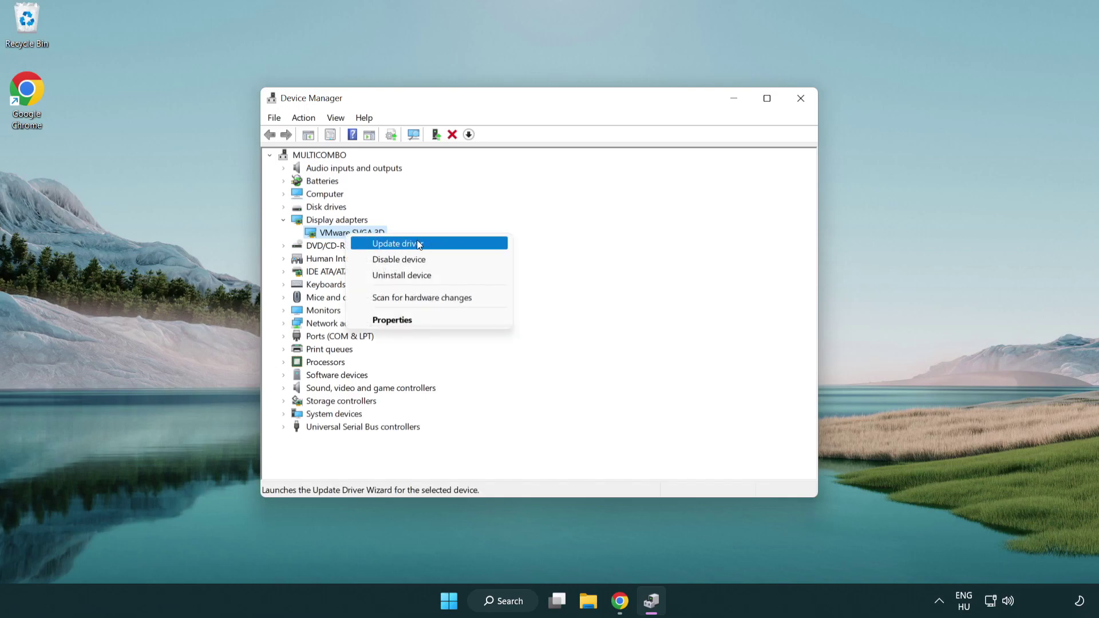
# - Auto-search for a VMware SVGA 3D driver update, dismiss the already-installed result, close Device Manager
pyautogui.click(439, 246)
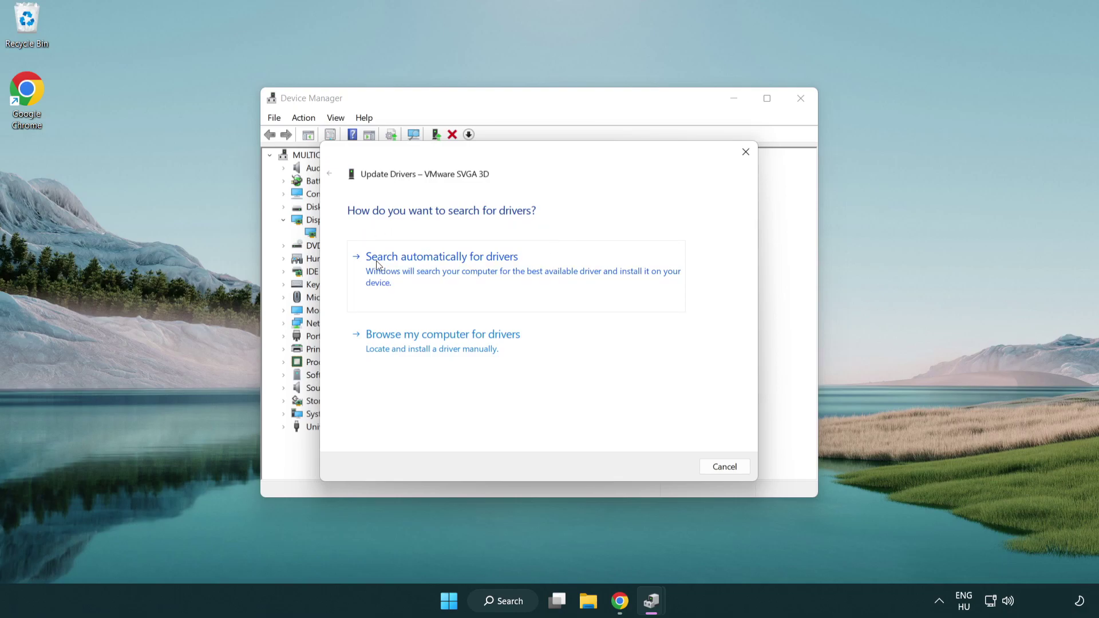
pyautogui.click(451, 269)
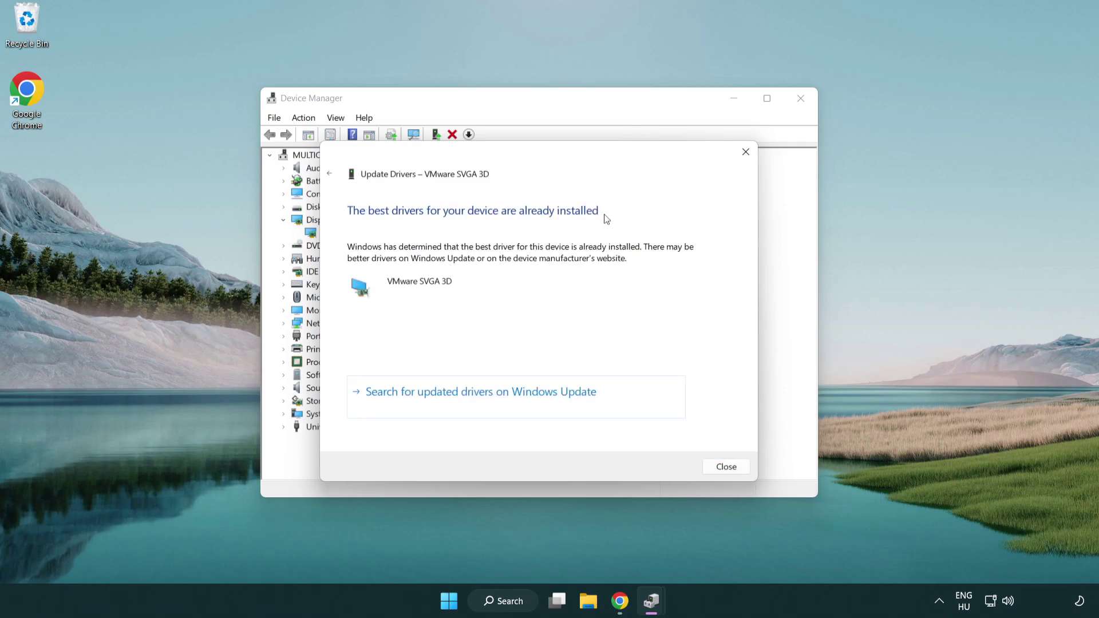
pyautogui.click(721, 466)
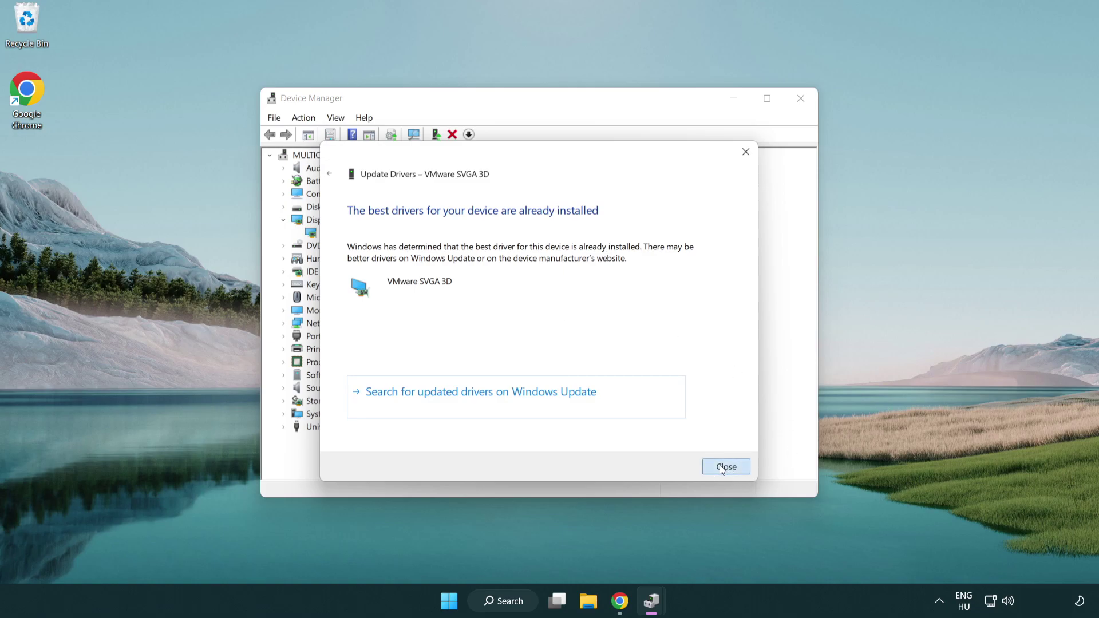
pyautogui.click(800, 101)
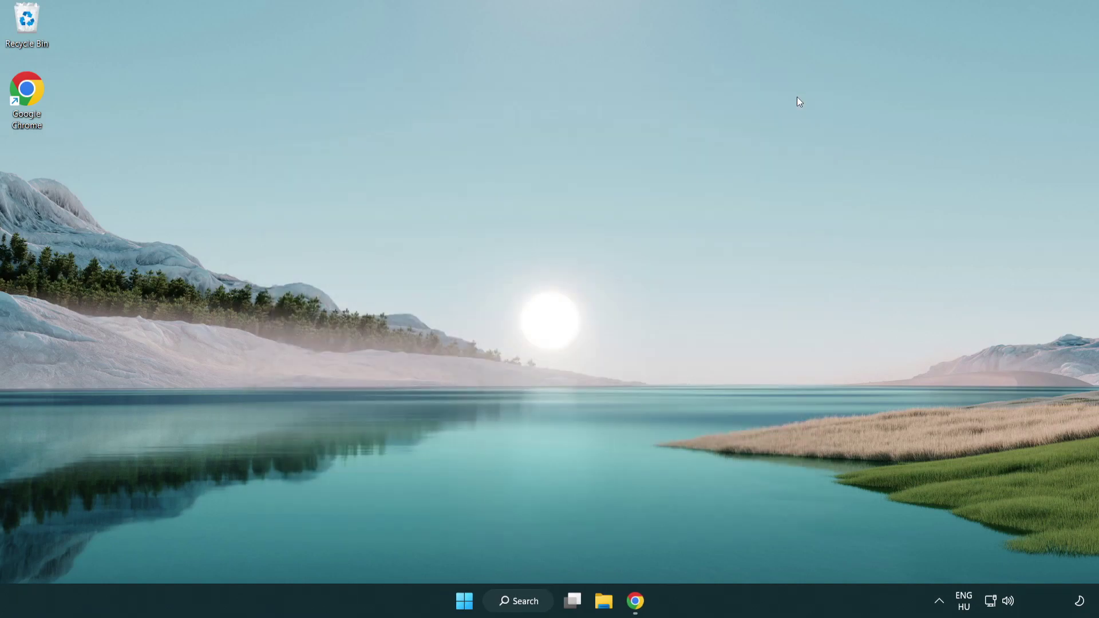
# - Search 'game mode' and open the Game Mode settings to confirm Game Mode is On
pyautogui.click(526, 607)
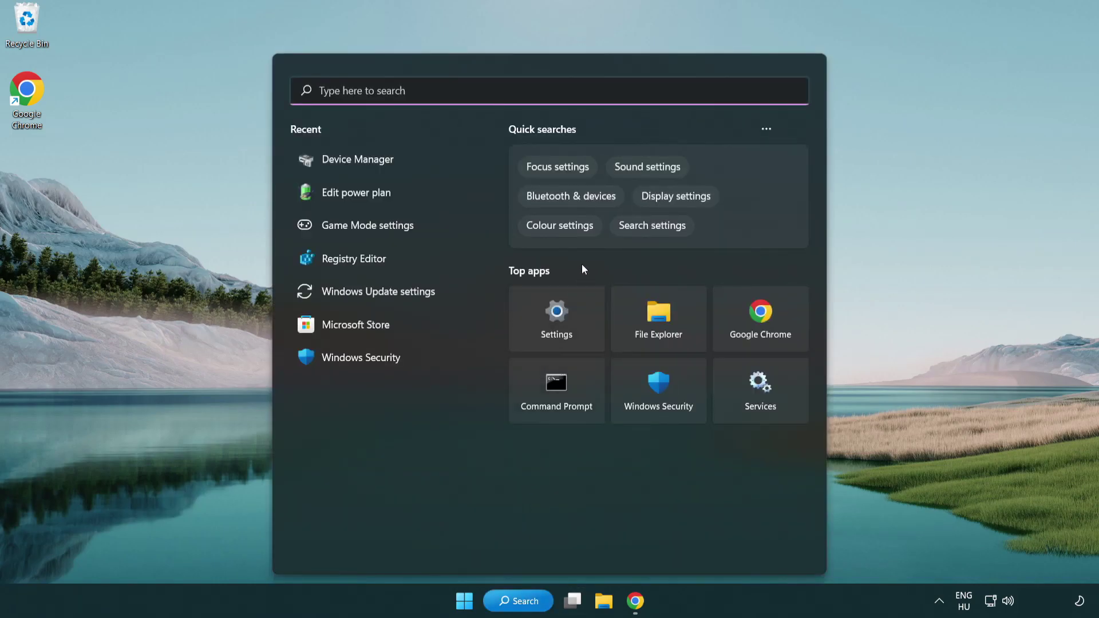
pyautogui.write('game m')
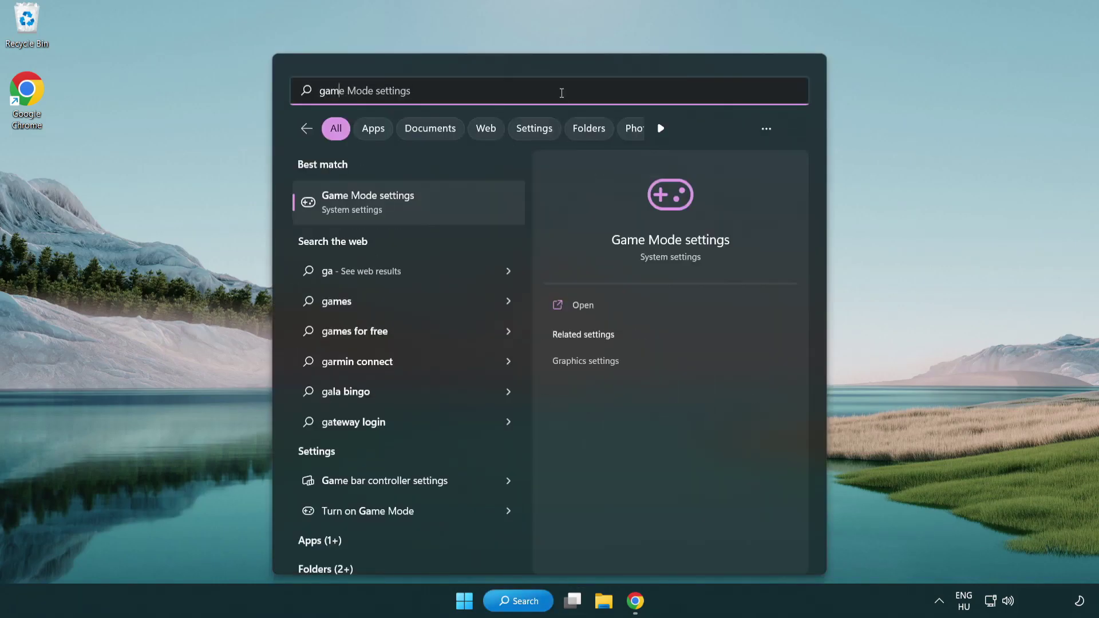
pyautogui.press('BackSpace')
pyautogui.press('BackSpace')
pyautogui.write('mode')
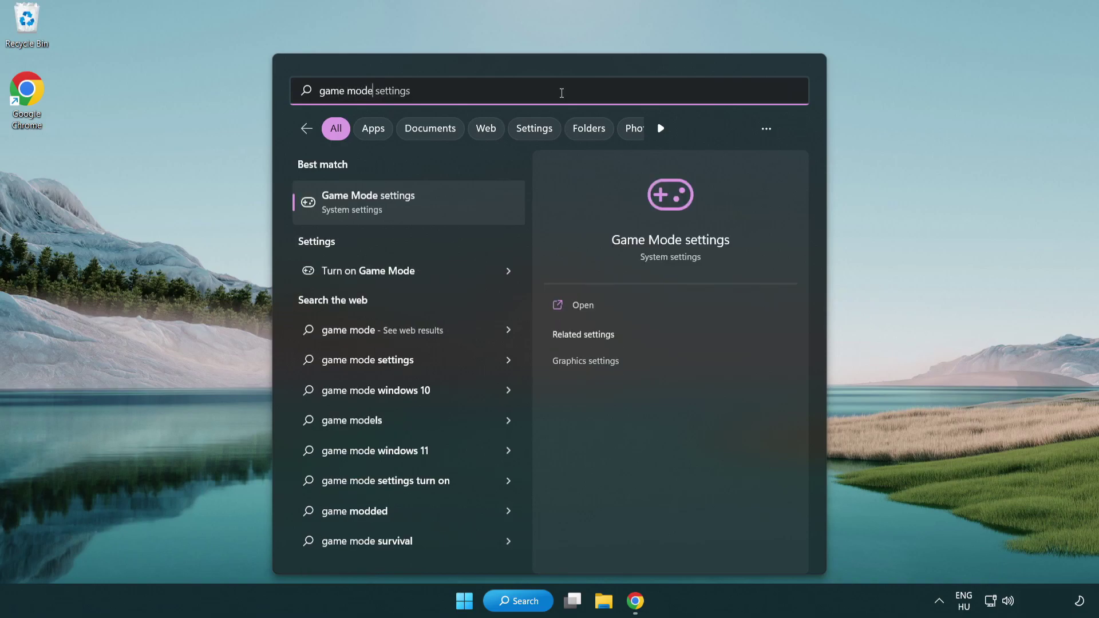
pyautogui.click(413, 208)
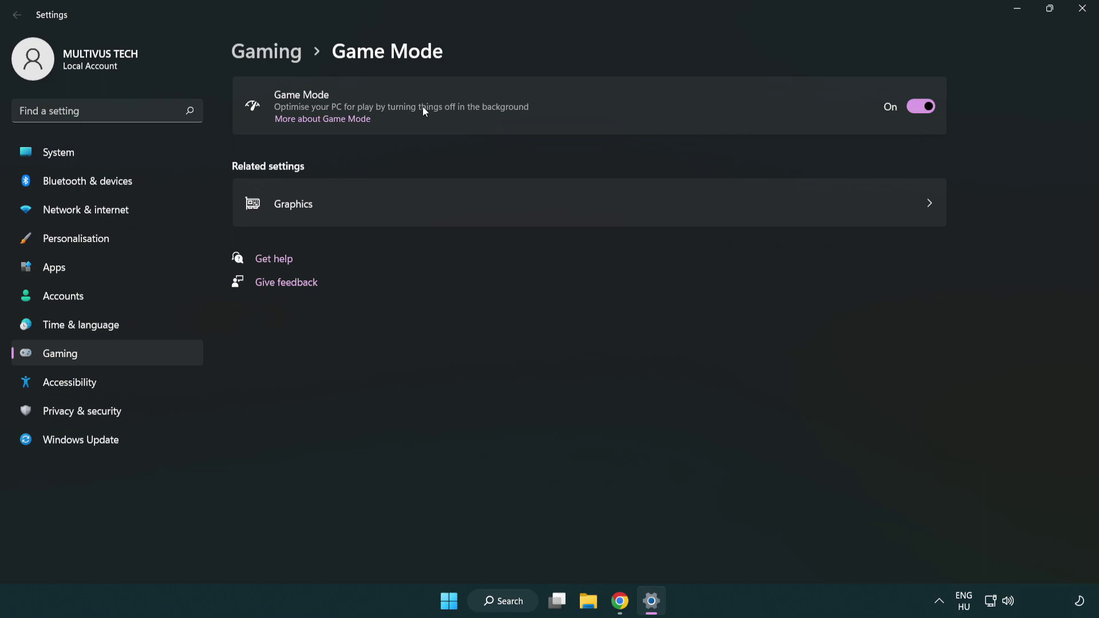
# - Review the Xbox Game Bar settings under Gaming, then close Settings
pyautogui.click(285, 55)
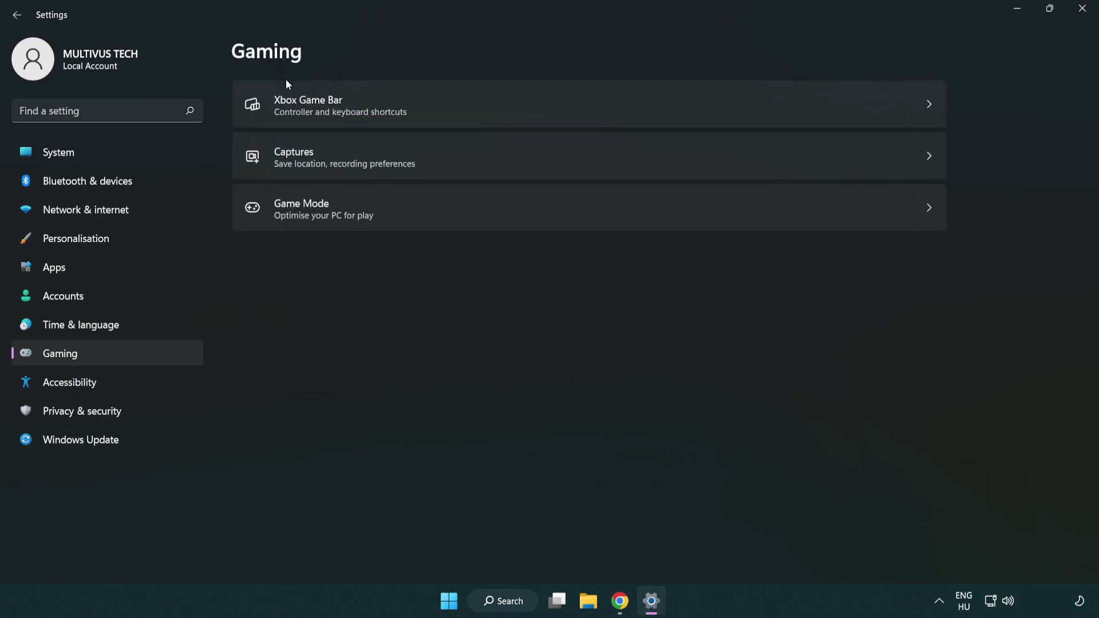
pyautogui.click(487, 107)
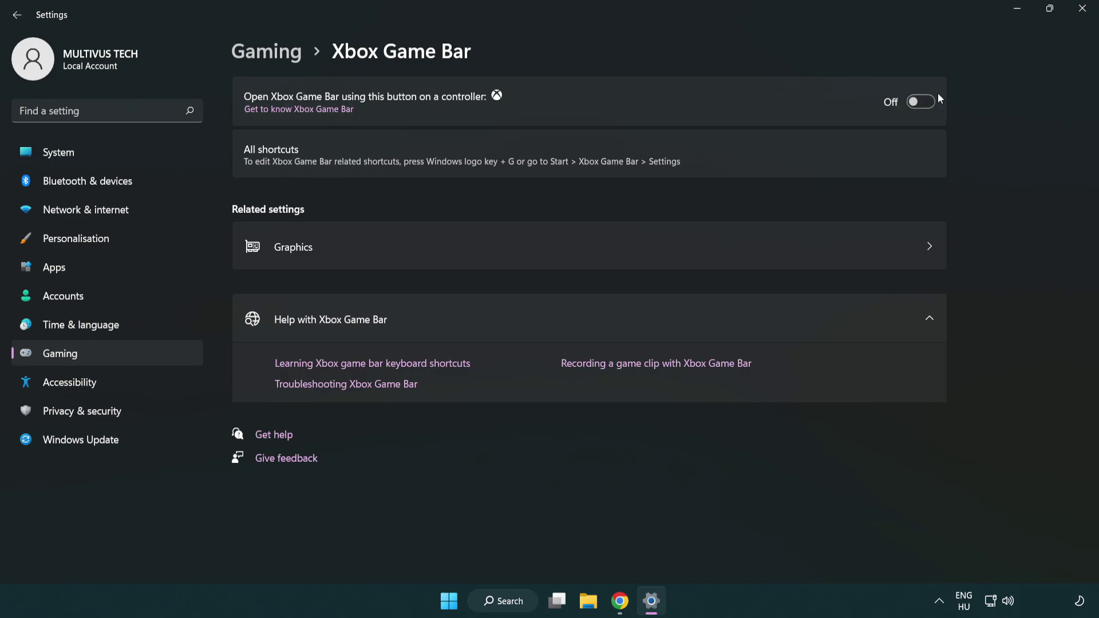
pyautogui.click(1083, 15)
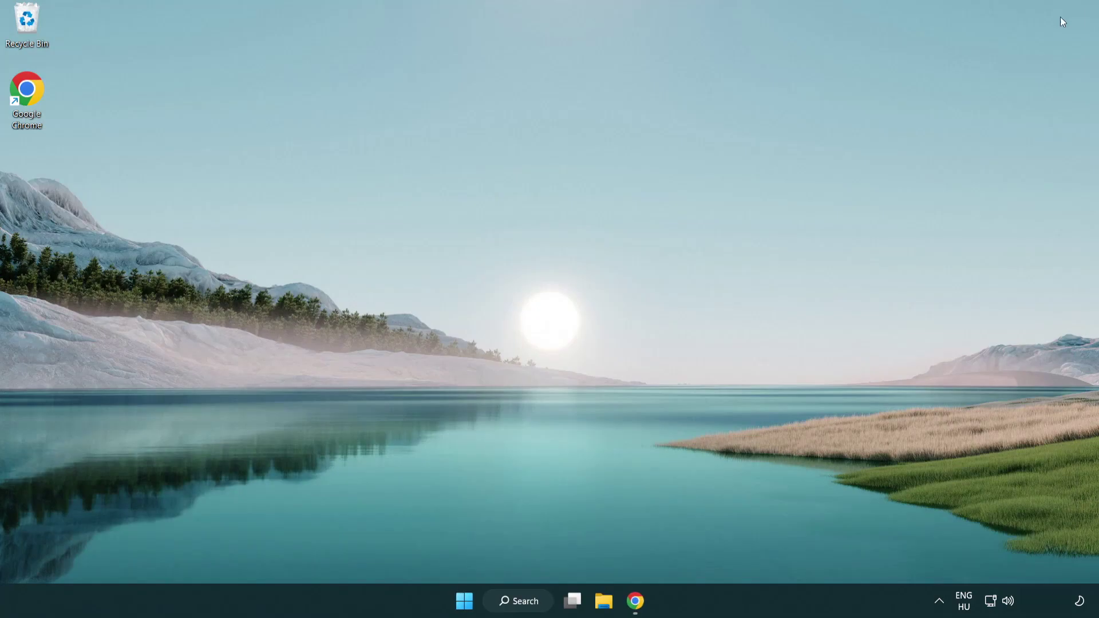
# - Open Task Manager from the Start context menu and end the Google Chrome process
pyautogui.rightClick(465, 603)
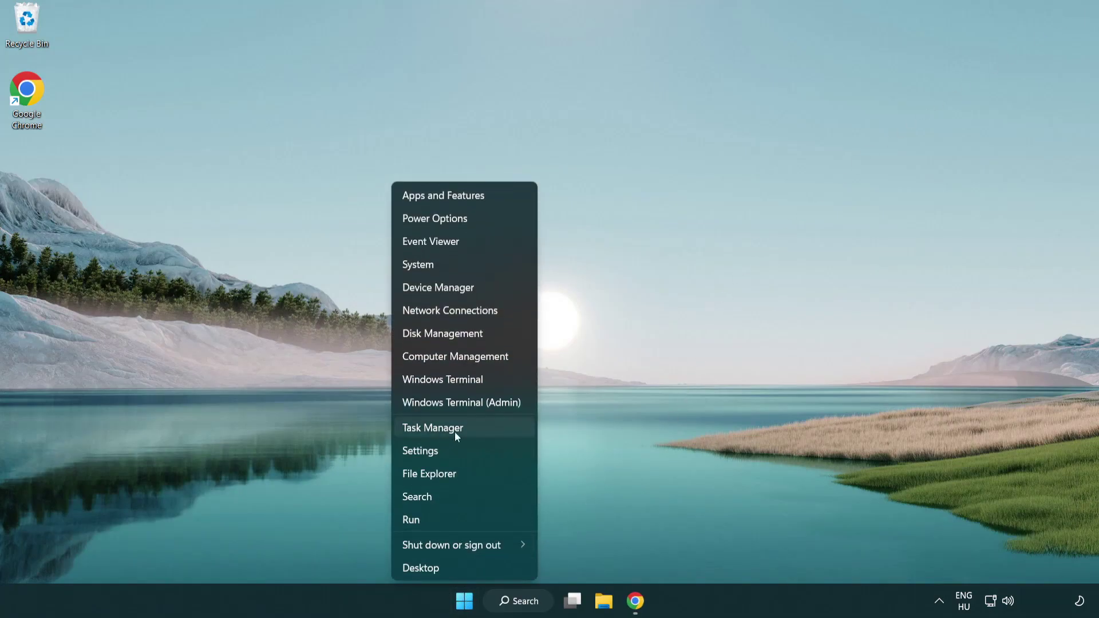
pyautogui.click(482, 431)
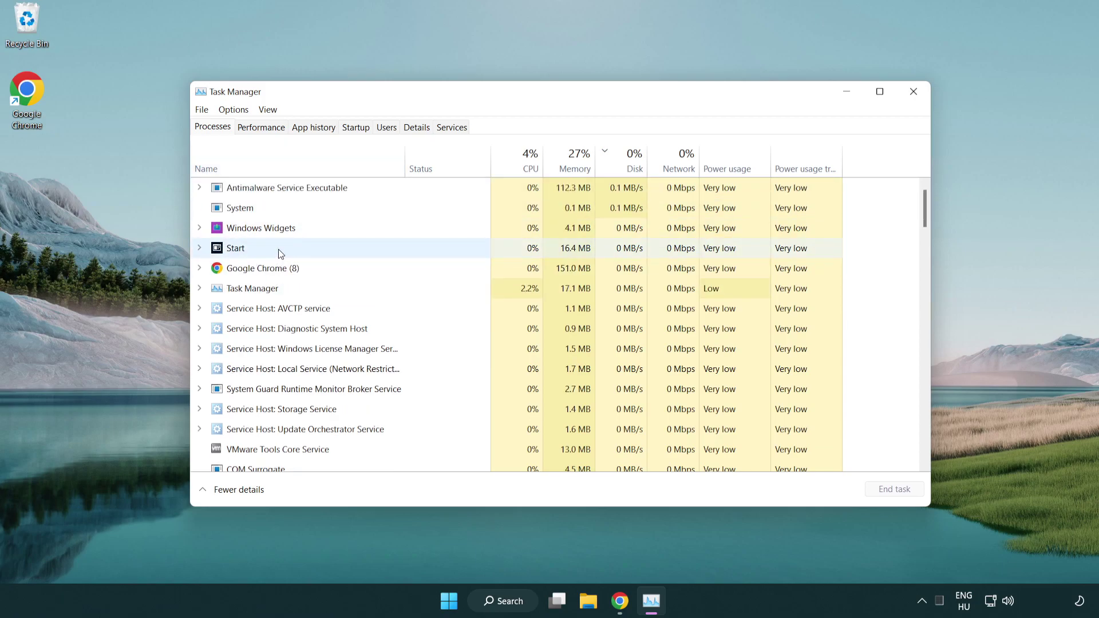
pyautogui.click(282, 270)
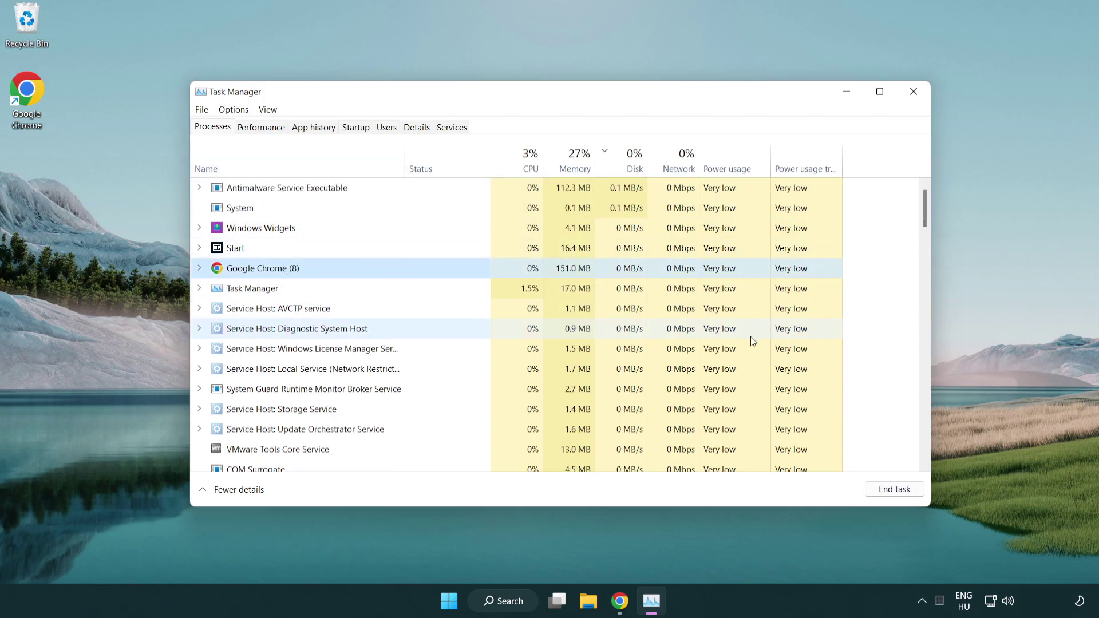
pyautogui.click(901, 496)
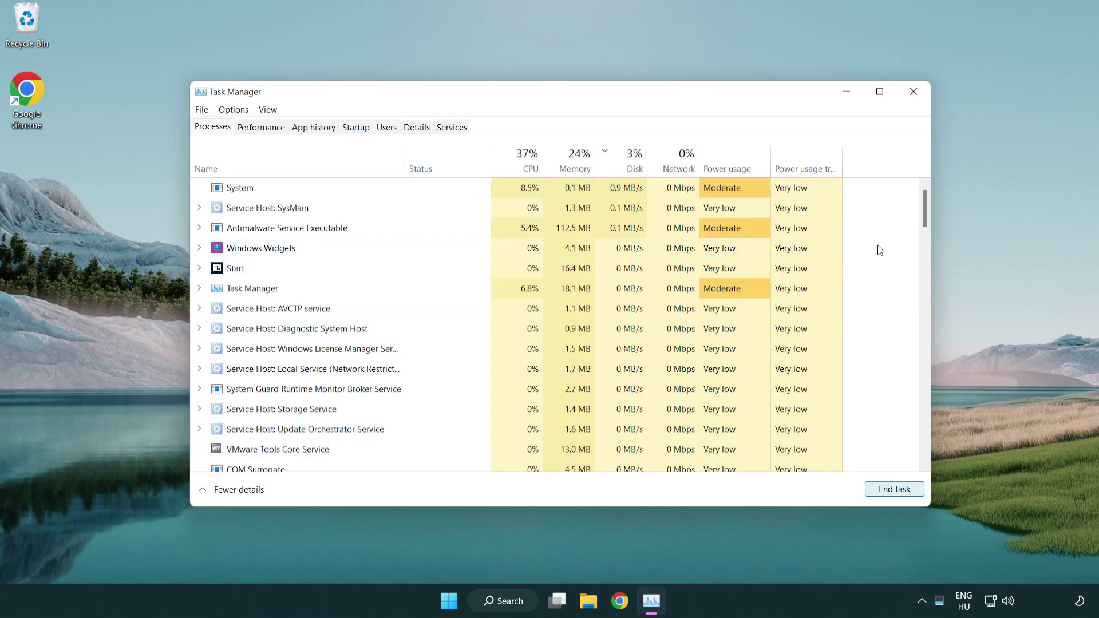
pyautogui.moveTo(929, 221); pyautogui.dragTo(920, 197)
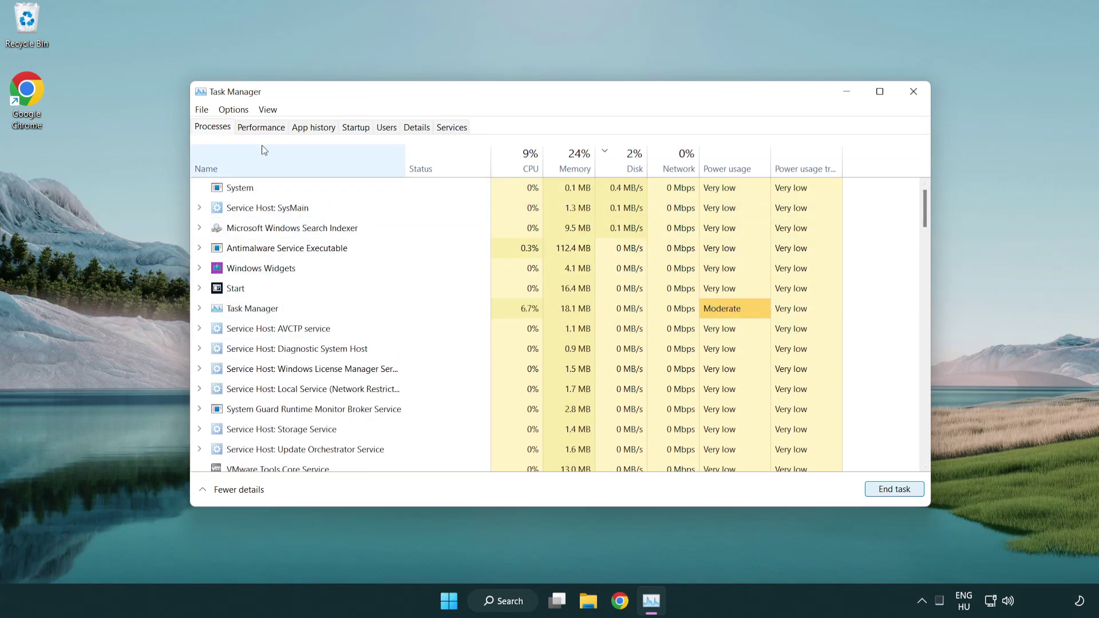
# - Disable Cortana, Phone Link and Terminal on Task Manager's Startup tab
pyautogui.click(356, 128)
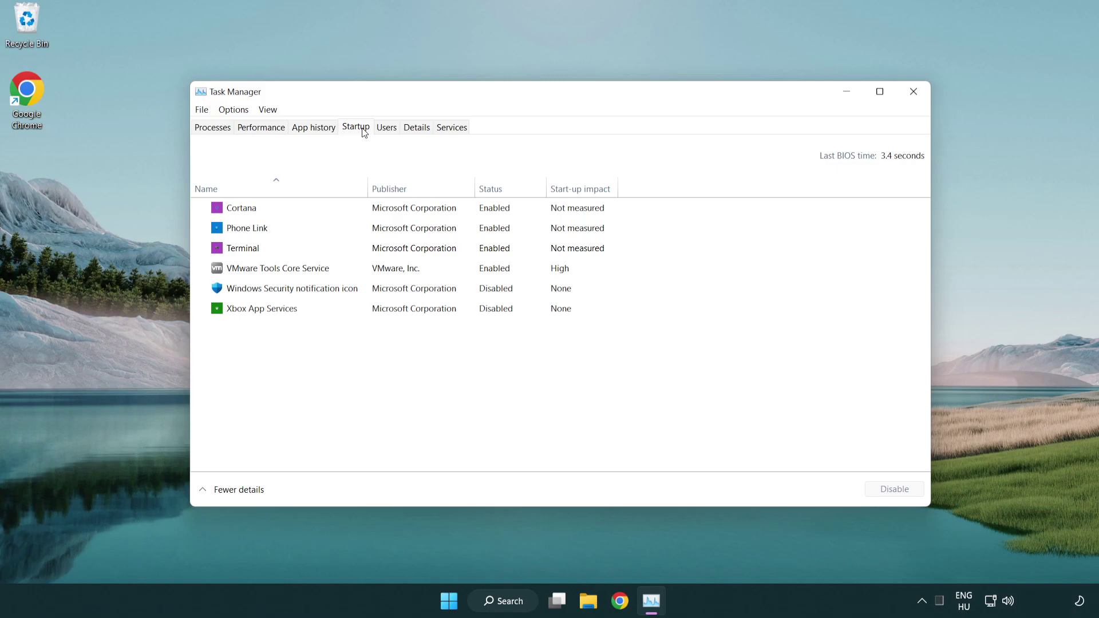
pyautogui.click(393, 212)
pyautogui.click(899, 489)
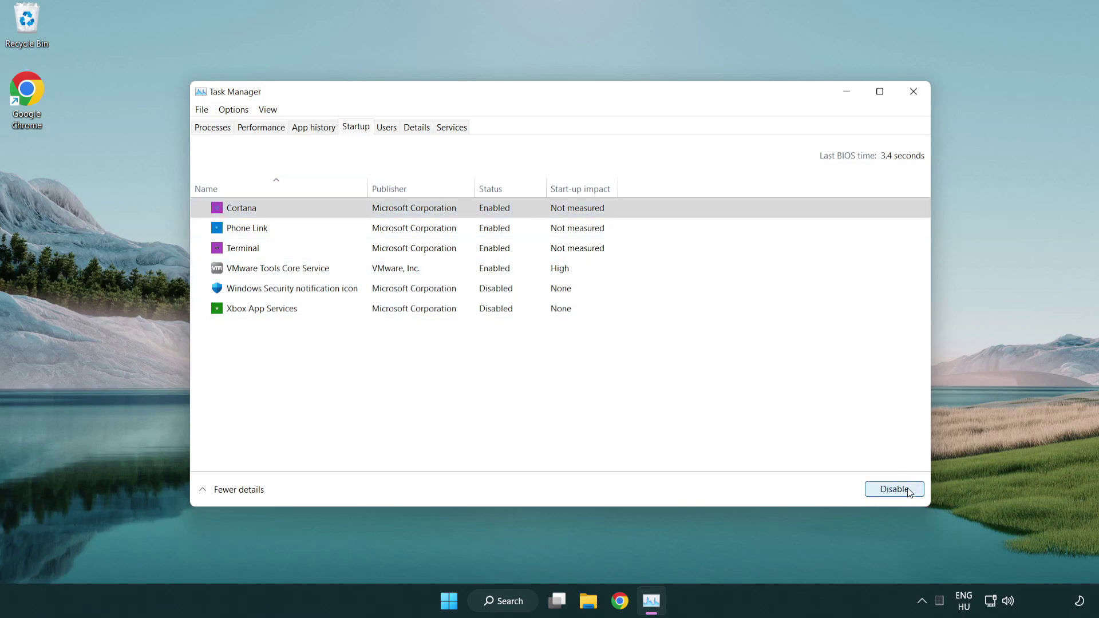
pyautogui.click(439, 229)
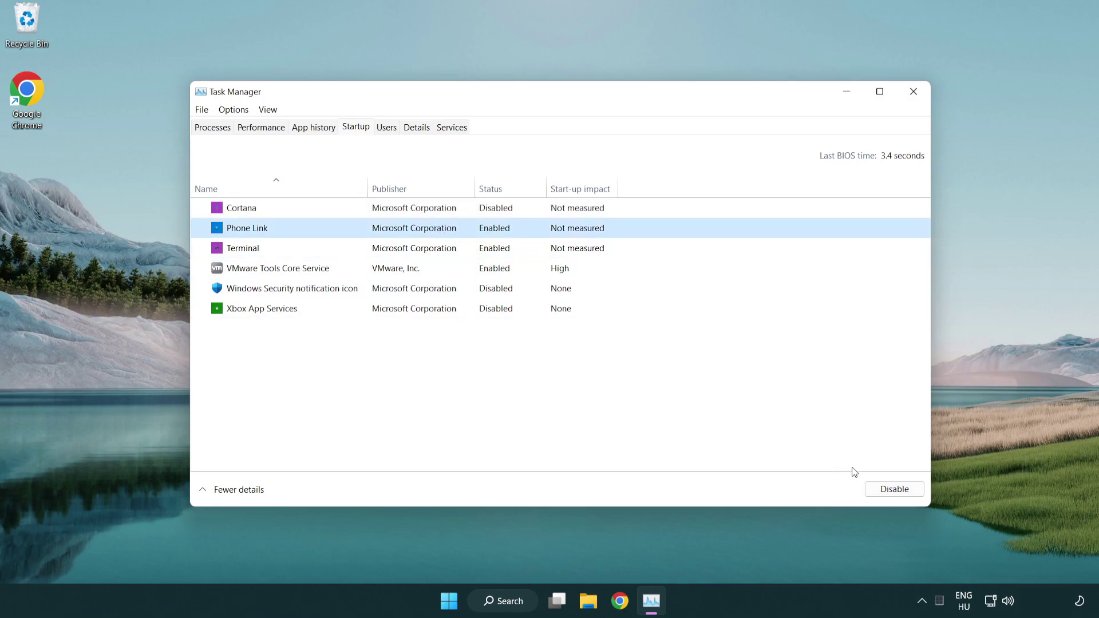
pyautogui.click(893, 490)
pyautogui.click(374, 254)
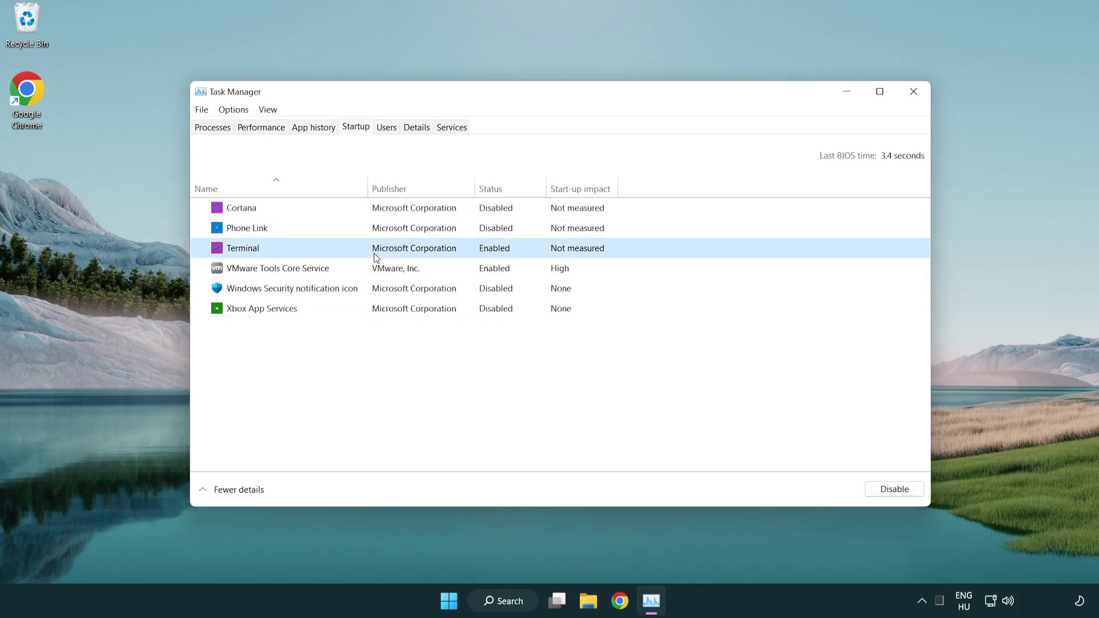
pyautogui.click(916, 493)
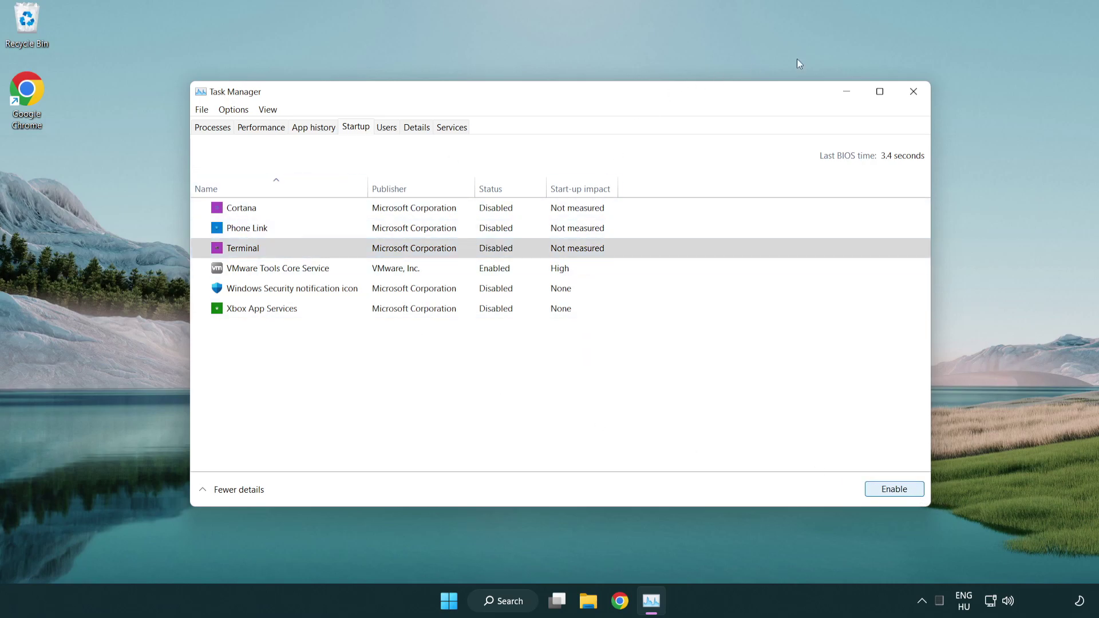
# - Close Task Manager, check for updates in Windows Update, then close Settings once it's up to date
pyautogui.click(918, 97)
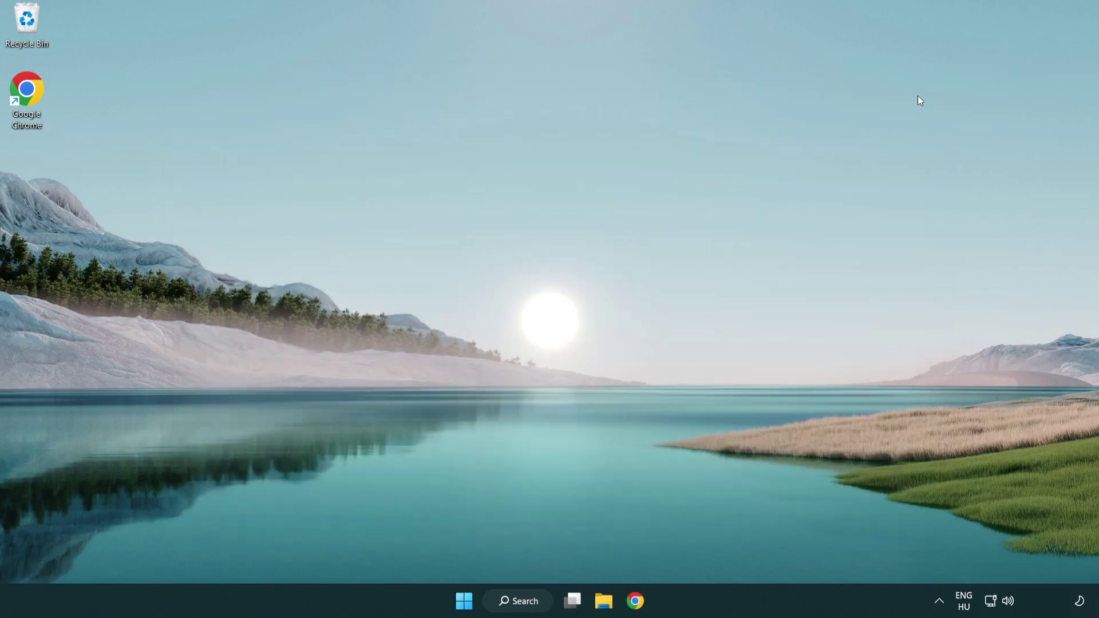
pyautogui.click(519, 601)
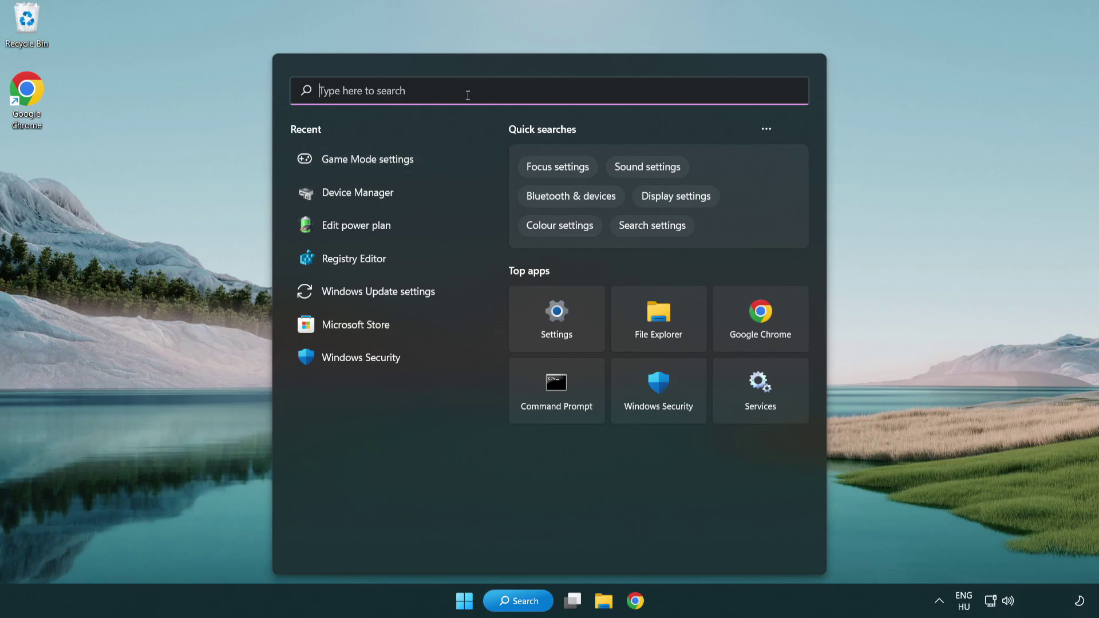
pyautogui.write('update')
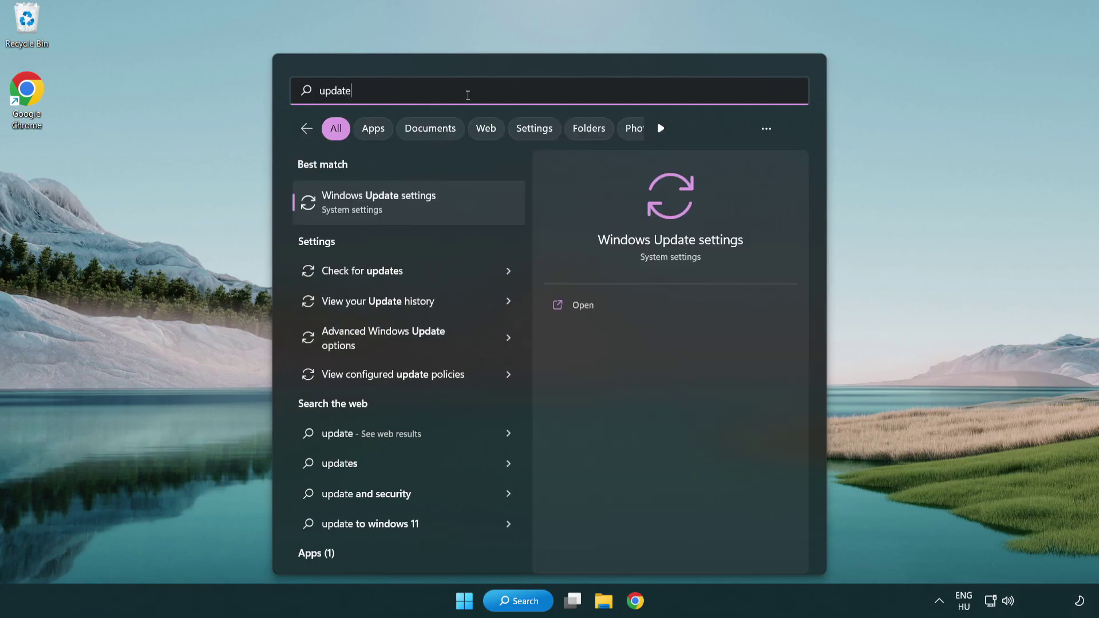
pyautogui.click(426, 210)
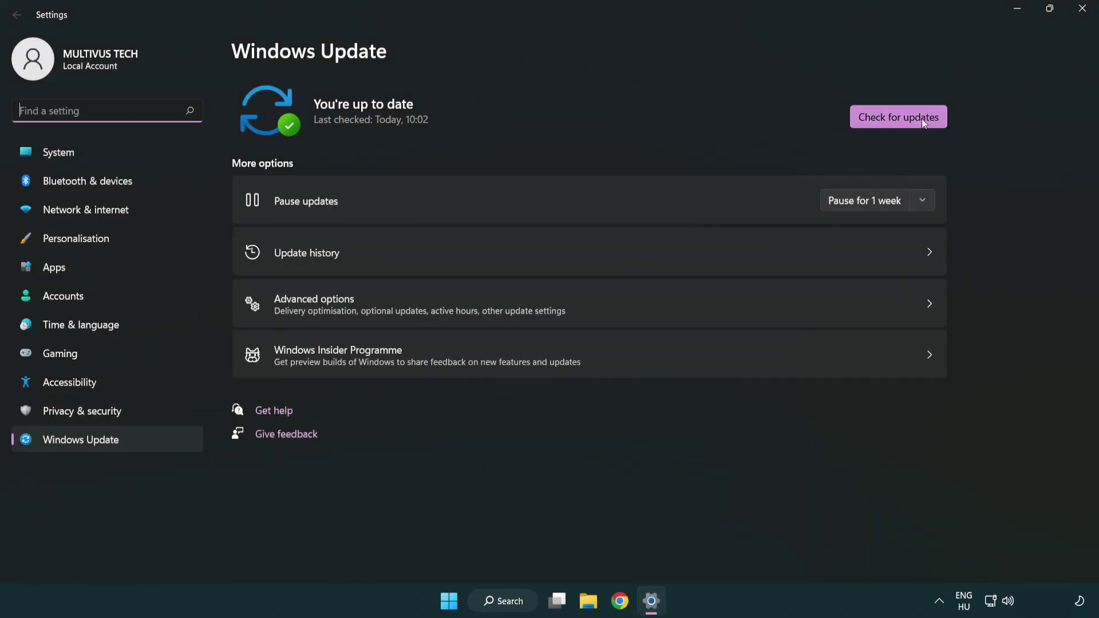
pyautogui.click(906, 117)
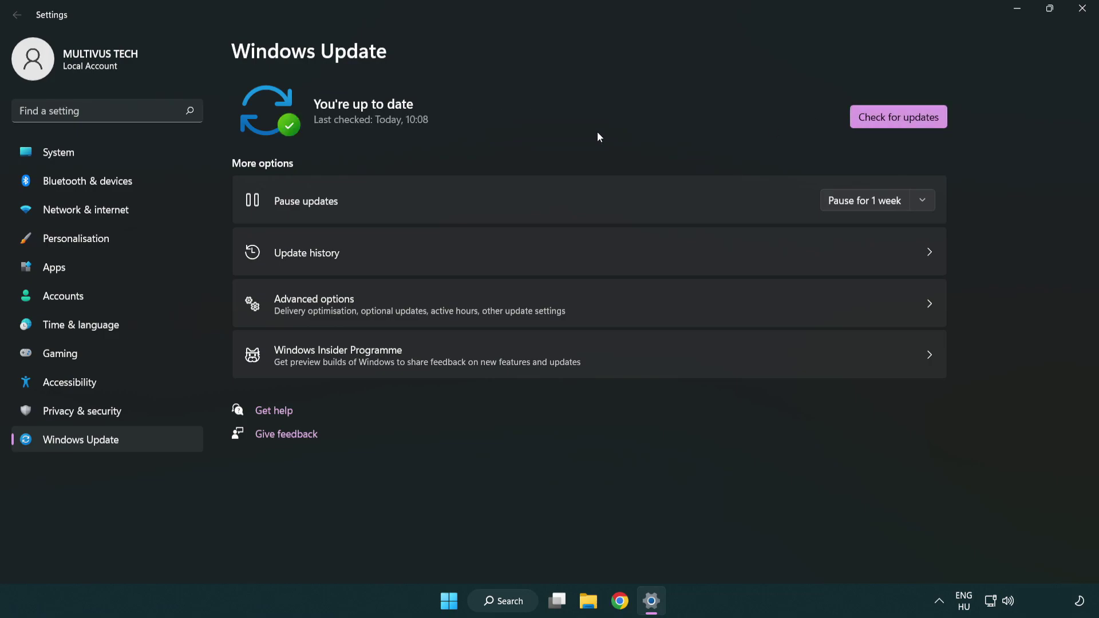
pyautogui.click(1084, 9)
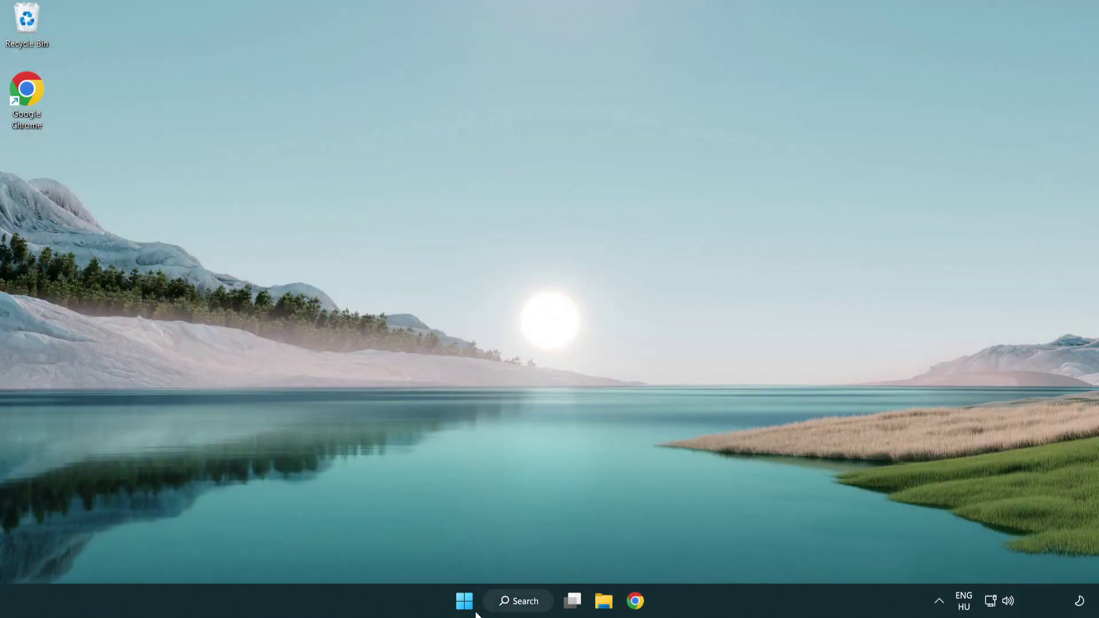
# - Open regedit and navigate to HKEY_CURRENT_USER\System\GameConfigStore
pyautogui.click(517, 601)
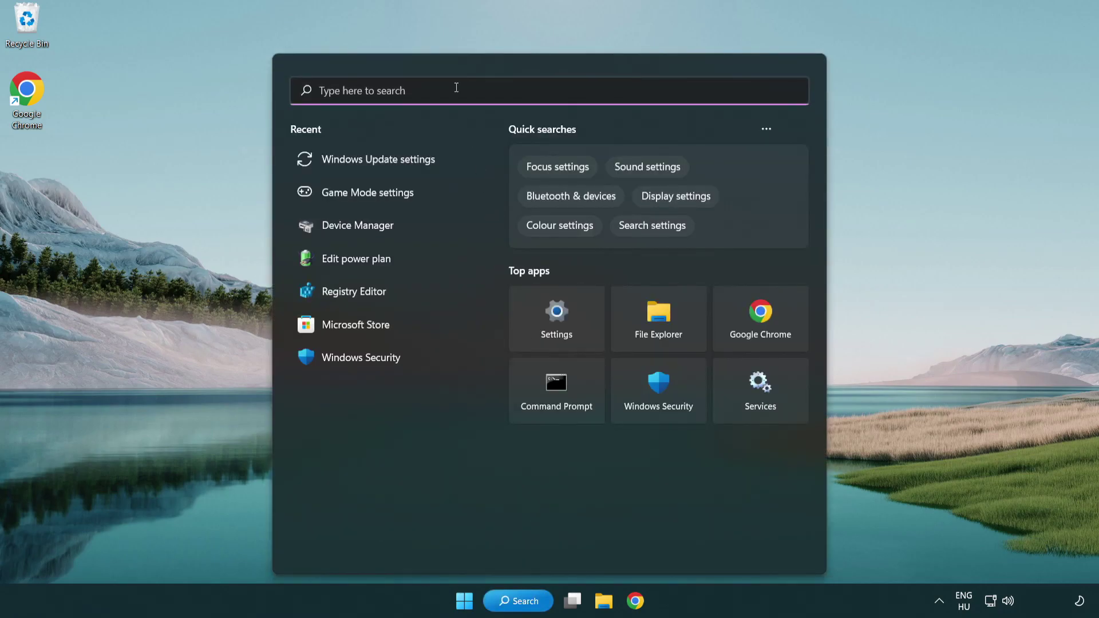
pyautogui.write('regedit')
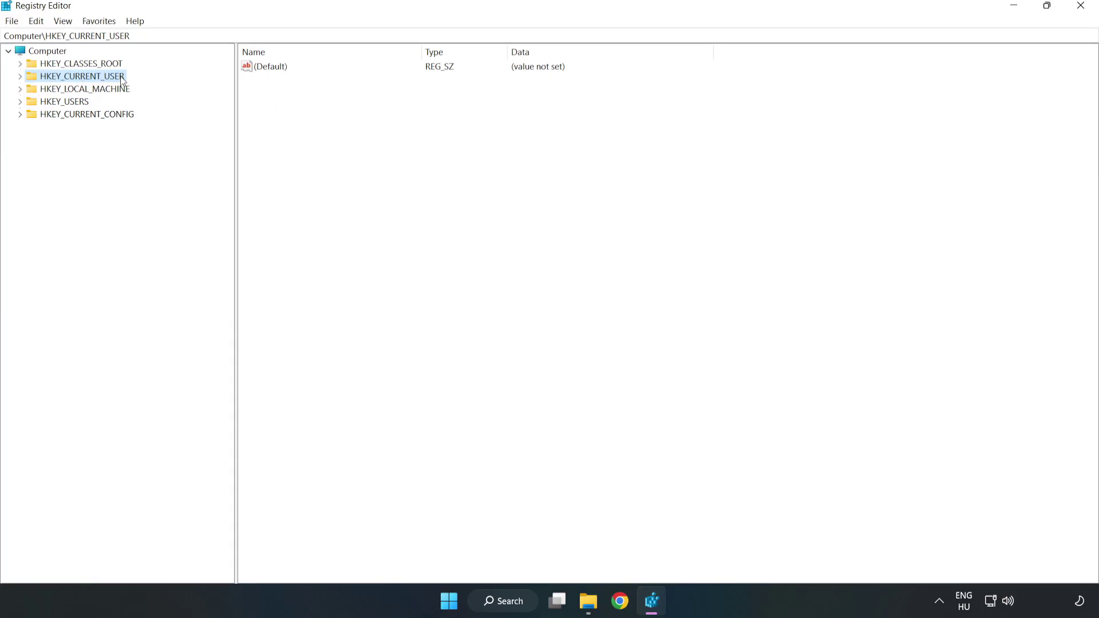
pyautogui.click(21, 76)
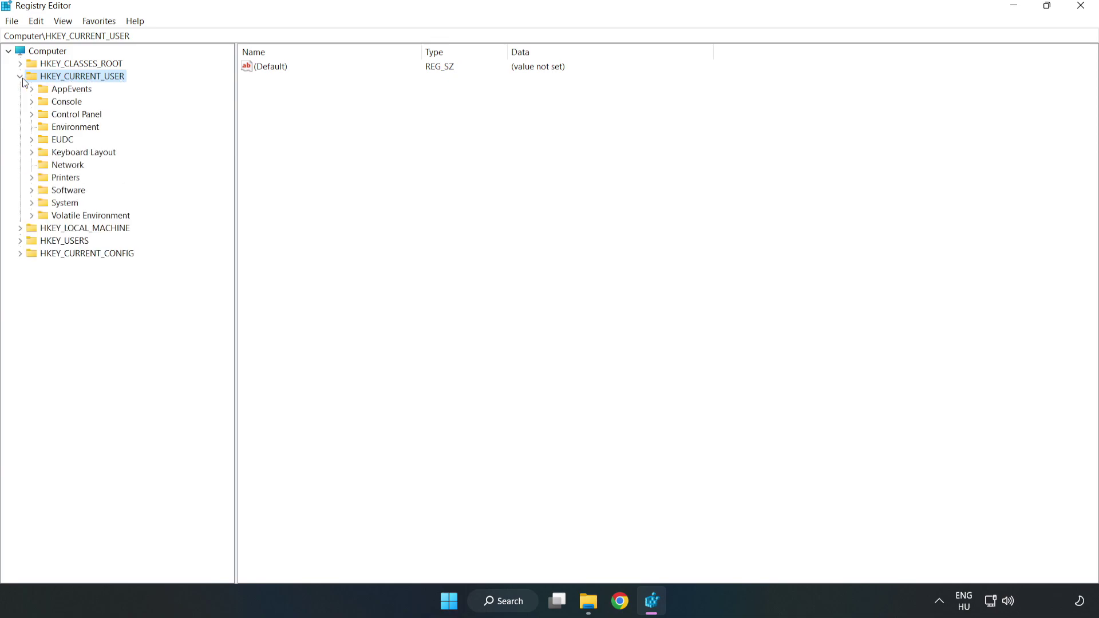
pyautogui.click(31, 203)
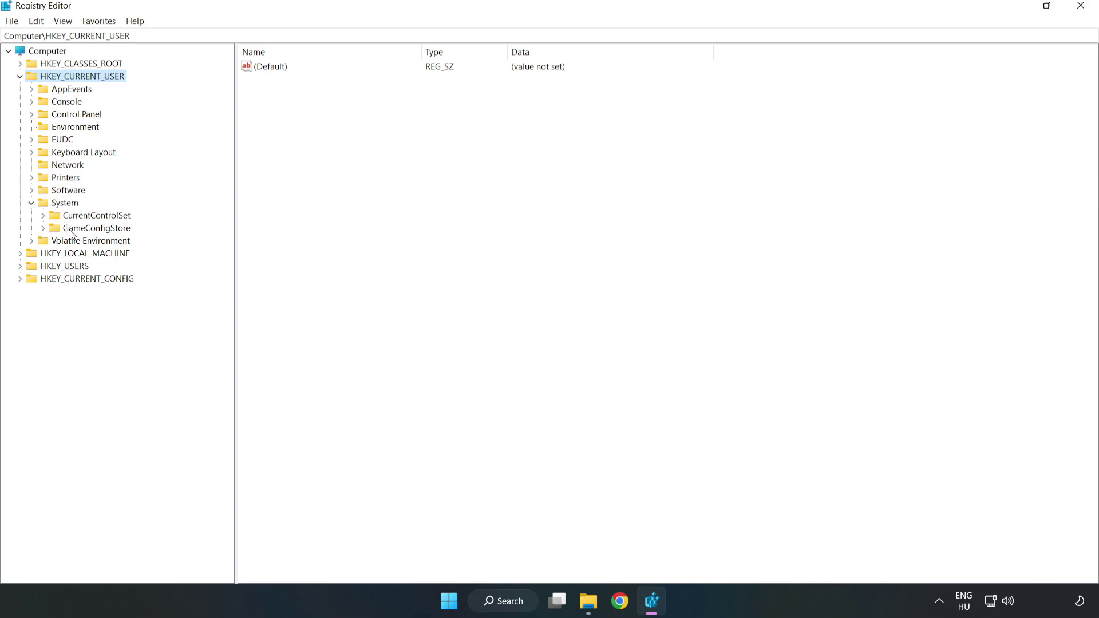
pyautogui.click(93, 232)
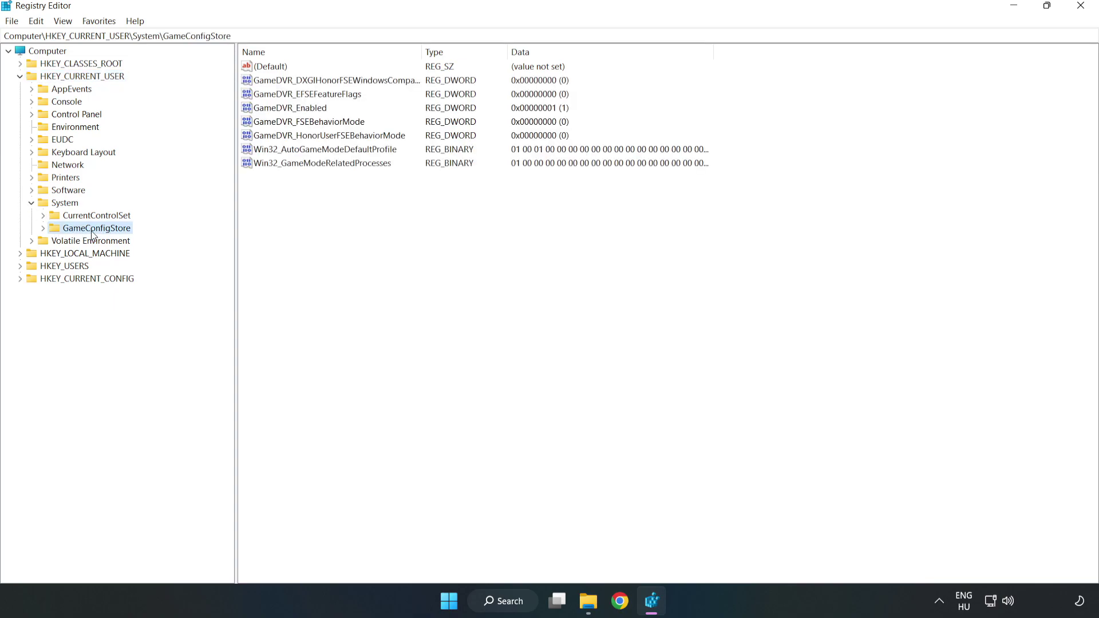
# - Change the GameDVR_Enabled value data from 1 to 0 and save it
pyautogui.click(267, 110)
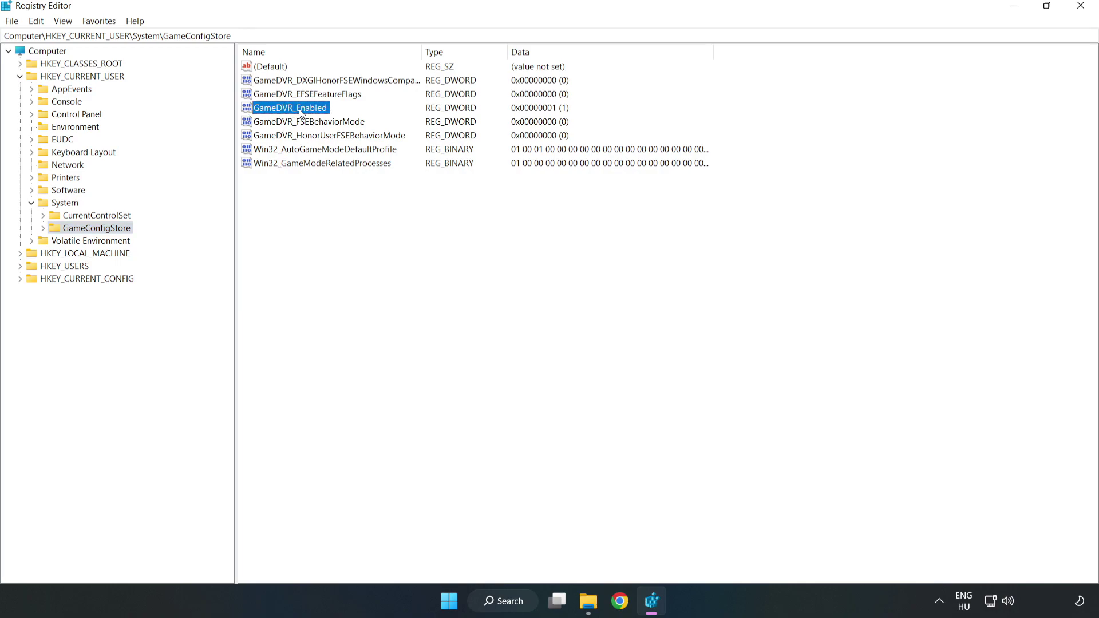
pyautogui.rightClick(300, 114)
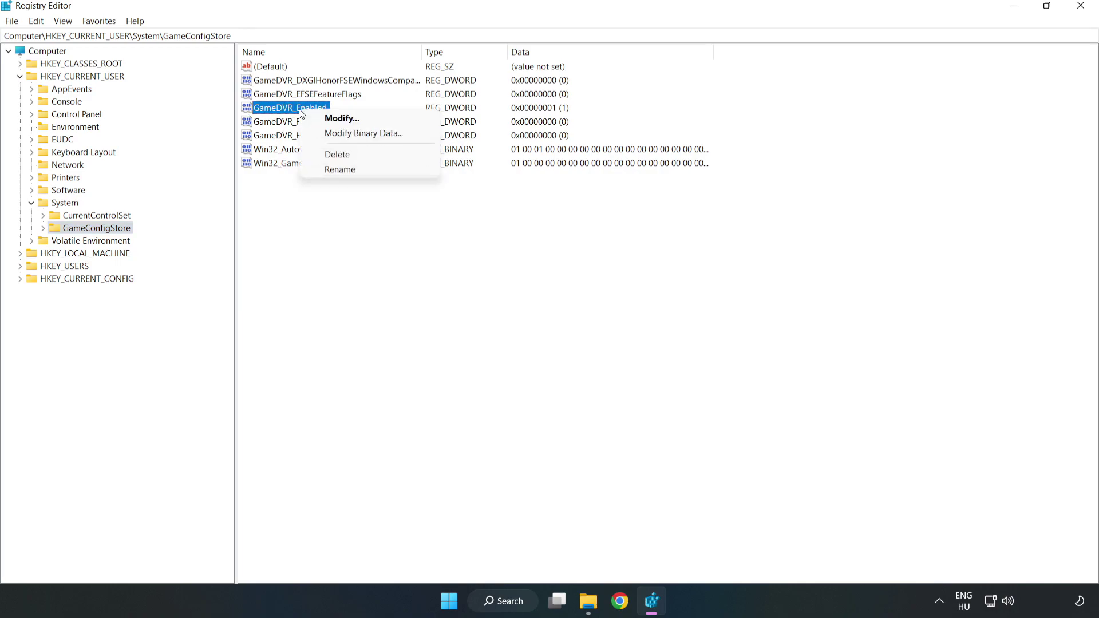
pyautogui.click(351, 121)
pyautogui.moveTo(281, 107); pyautogui.dragTo(616, 236)
pyautogui.click(459, 300)
pyautogui.moveTo(459, 300); pyautogui.dragTo(381, 284)
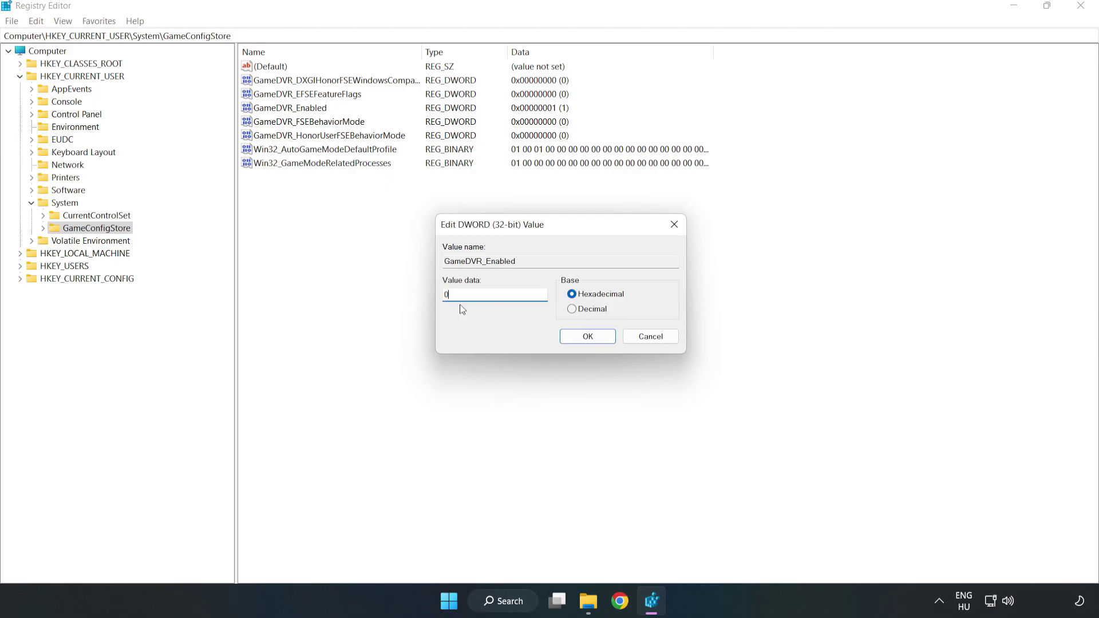
pyautogui.write('0')
pyautogui.click(588, 338)
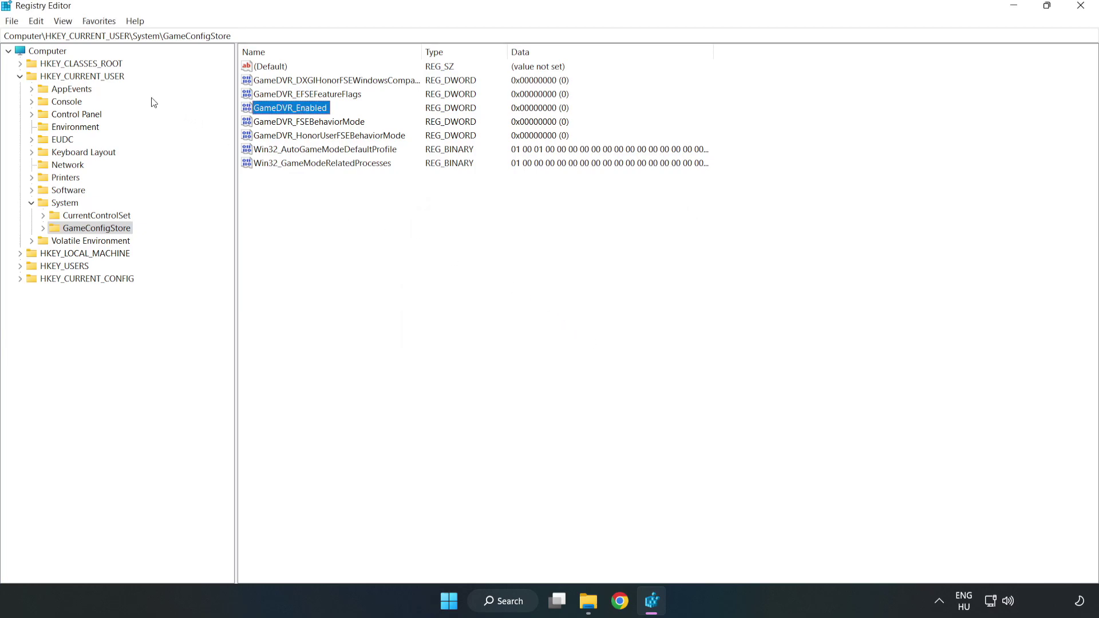
# - Collapse HKEY_CURRENT_USER and expand HKEY_LOCAL_MACHINE\SOFTWARE\Microsoft\PolicyManager\default\ApplicationManagement to reveal AllowGameDVR
pyautogui.click(20, 77)
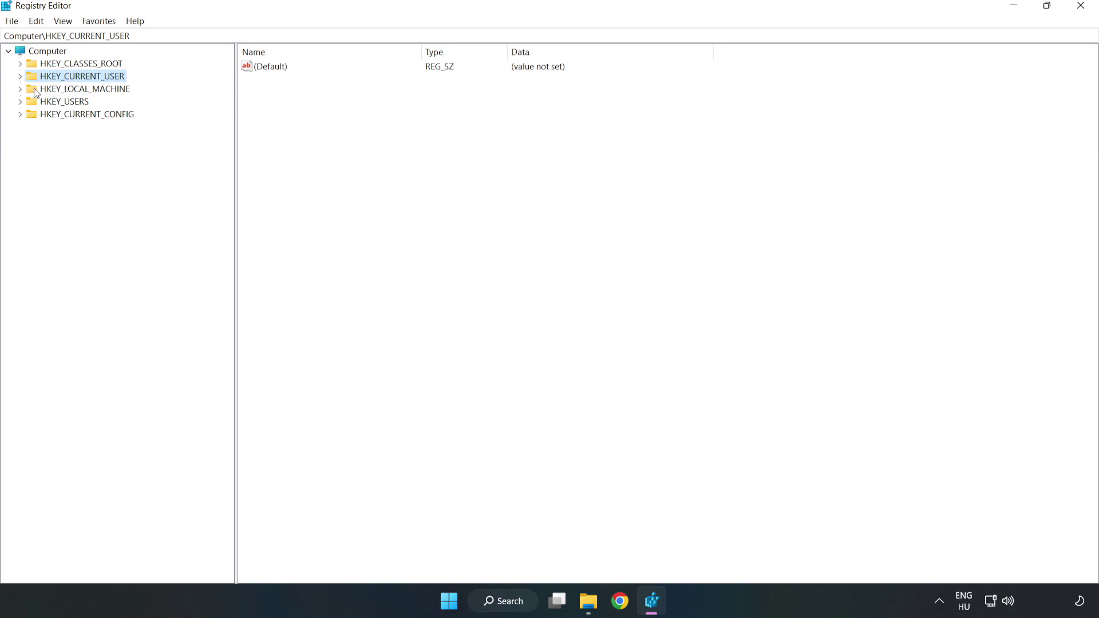
pyautogui.doubleClick(26, 91)
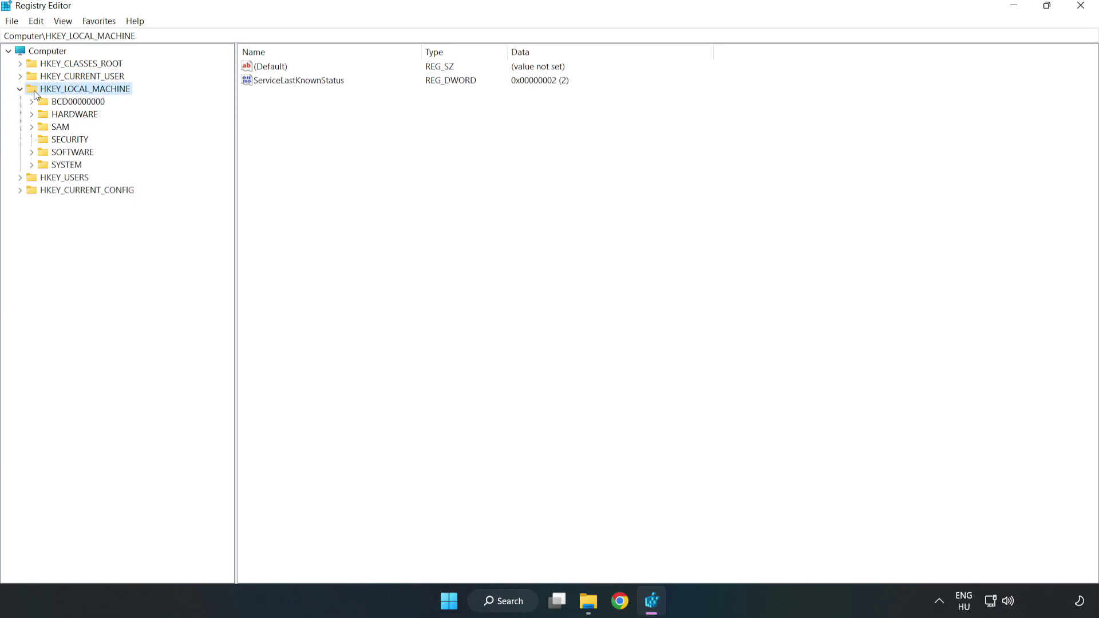
pyautogui.click(32, 152)
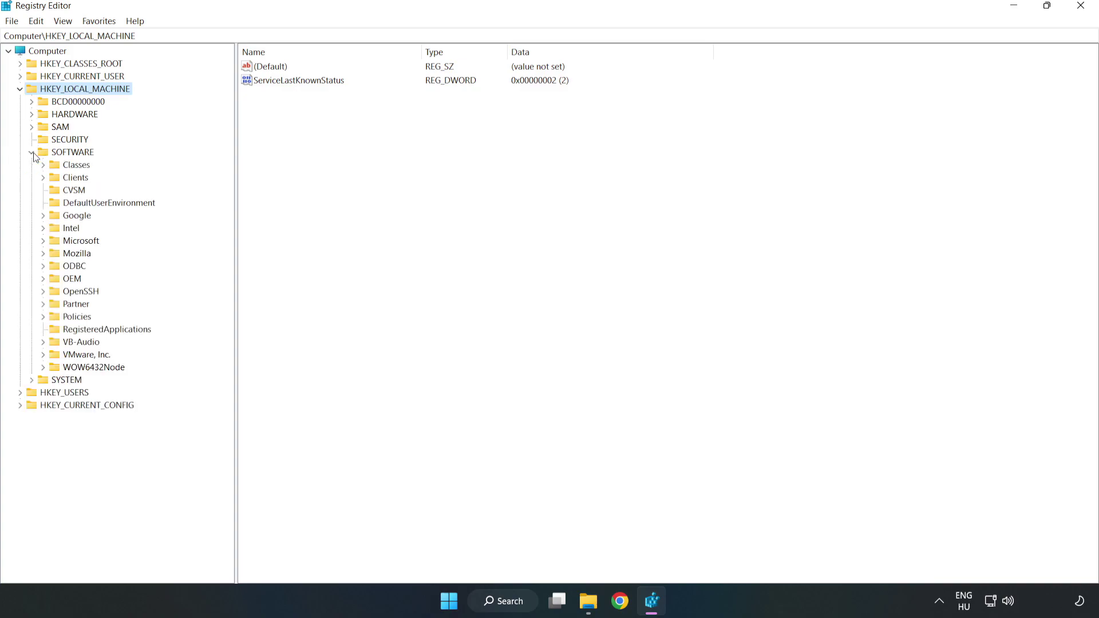
pyautogui.click(44, 242)
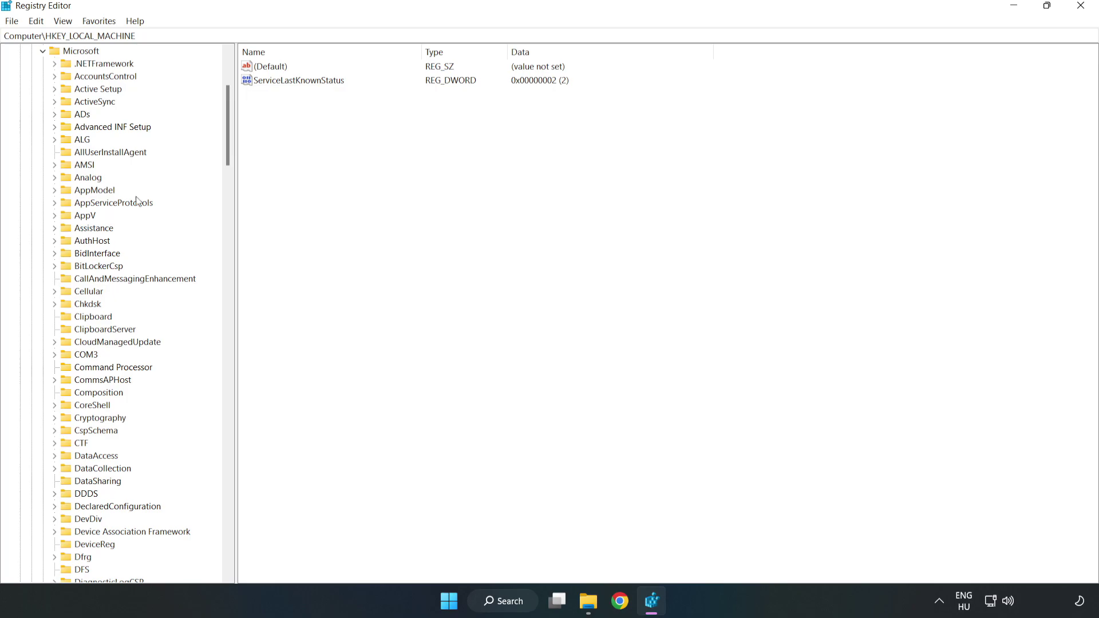
pyautogui.moveTo(225, 147); pyautogui.dragTo(245, 402)
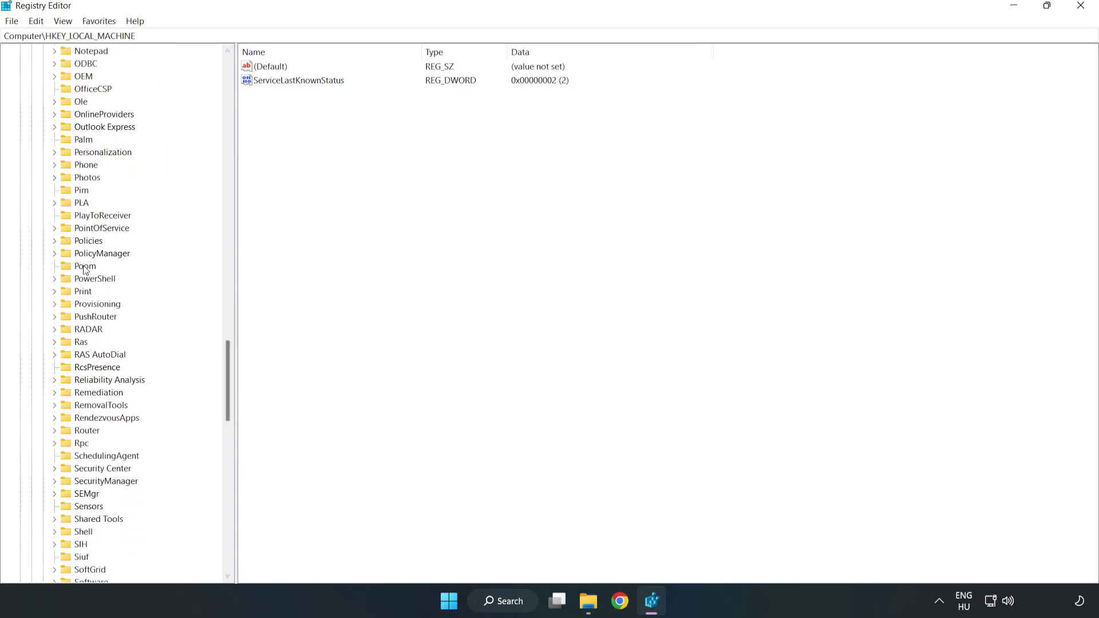
pyautogui.click(55, 254)
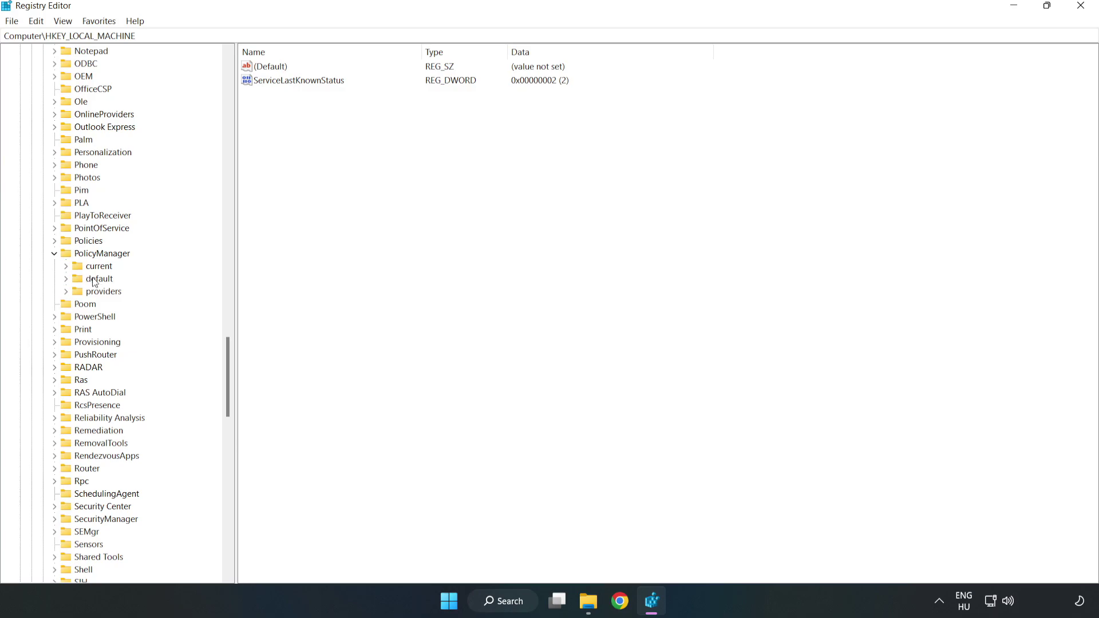
pyautogui.click(66, 280)
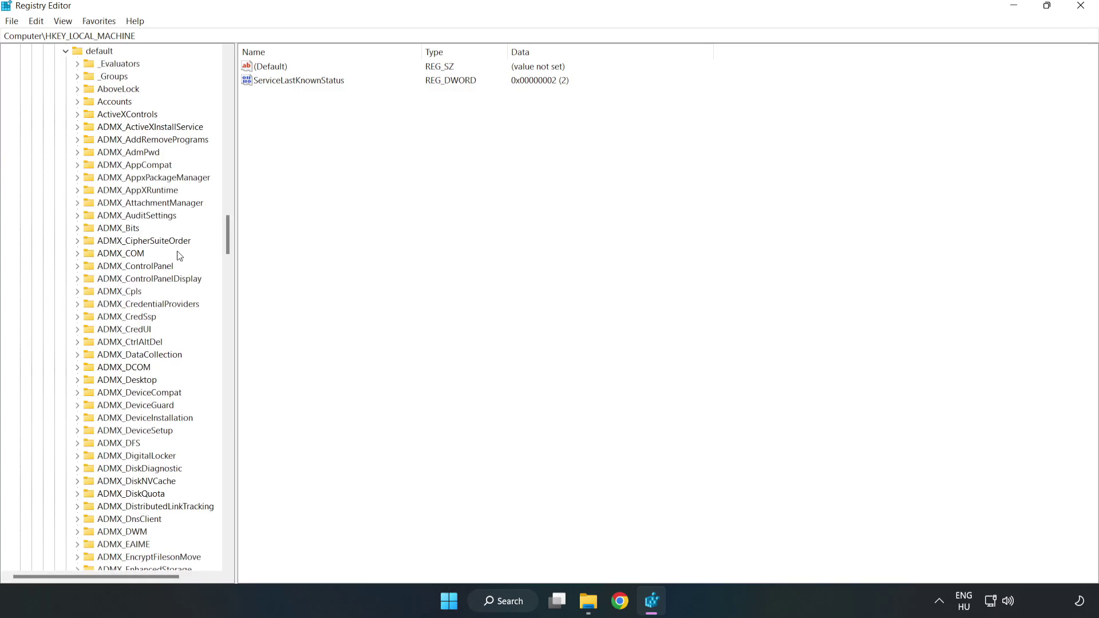
pyautogui.moveTo(228, 235); pyautogui.dragTo(222, 362)
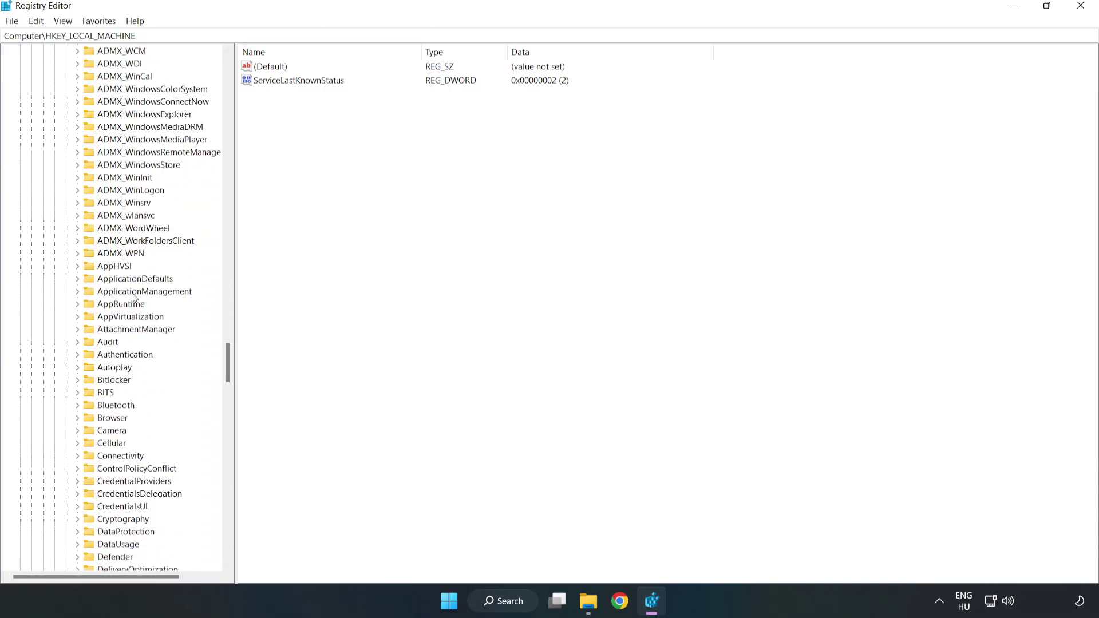
pyautogui.click(80, 291)
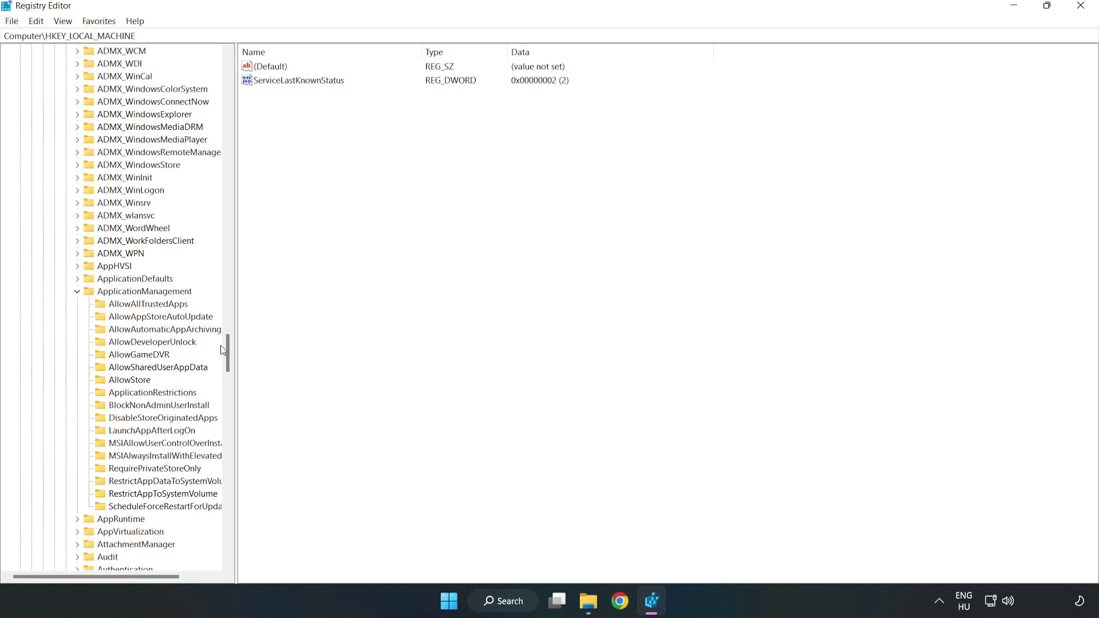
# - Change AllowGameDVR's 'value' entry from 1 to 0, then close Registry Editor
pyautogui.click(128, 356)
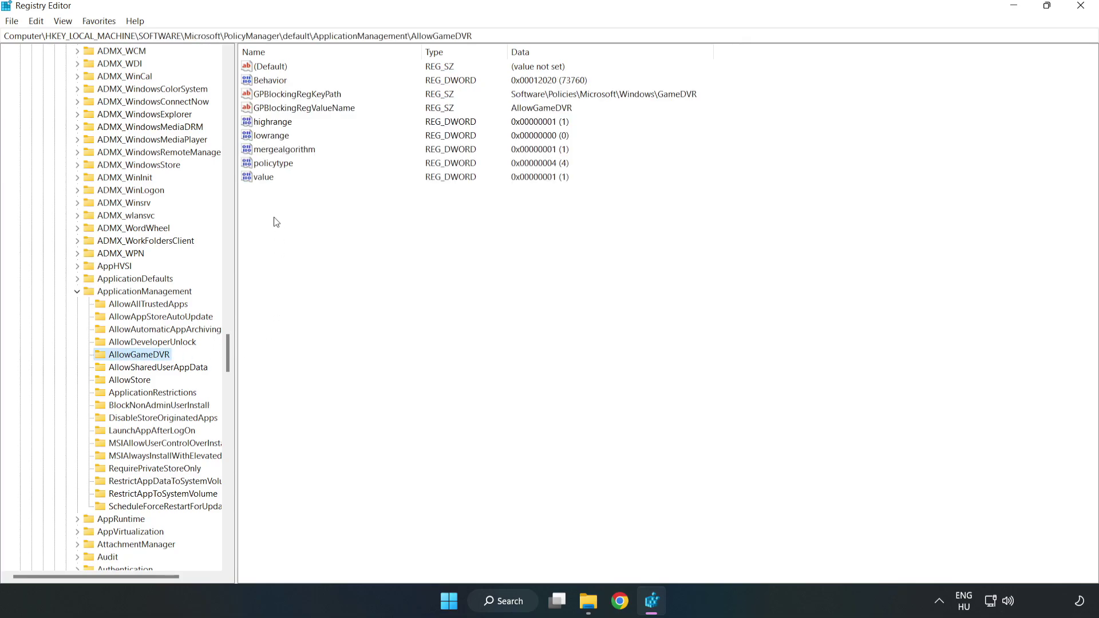
pyautogui.click(258, 178)
pyautogui.rightClick(271, 184)
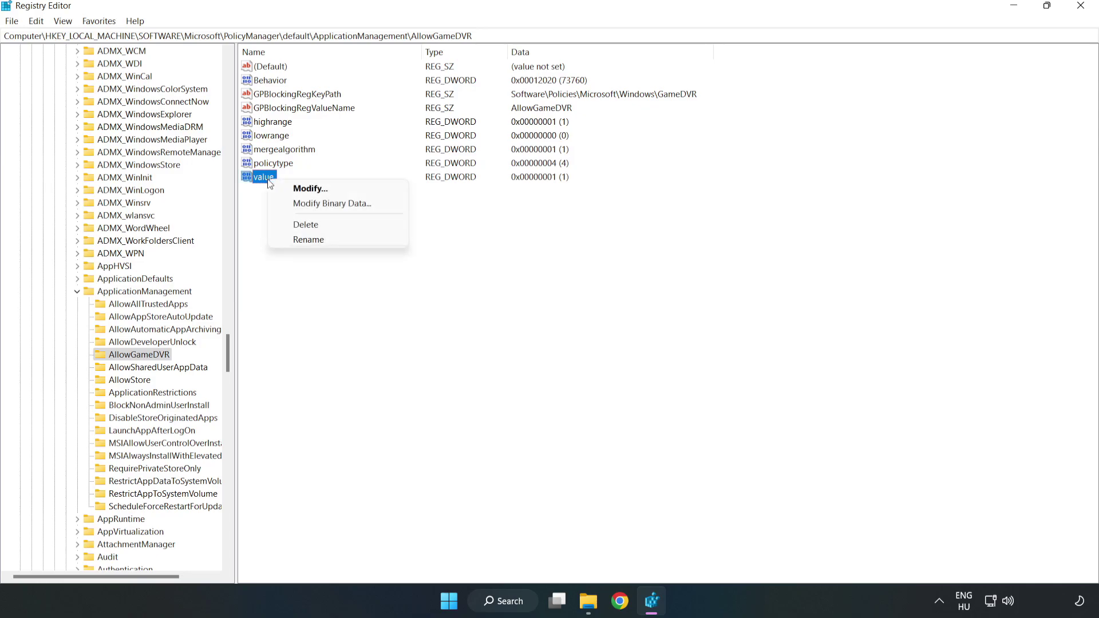
pyautogui.click(317, 189)
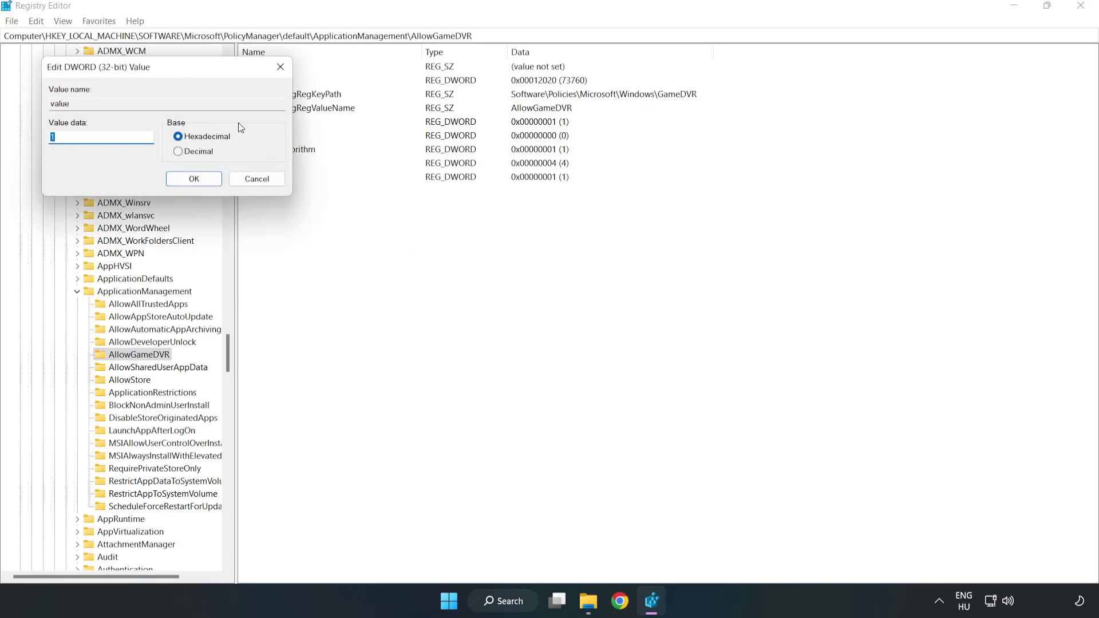
pyautogui.moveTo(214, 81); pyautogui.dragTo(560, 229)
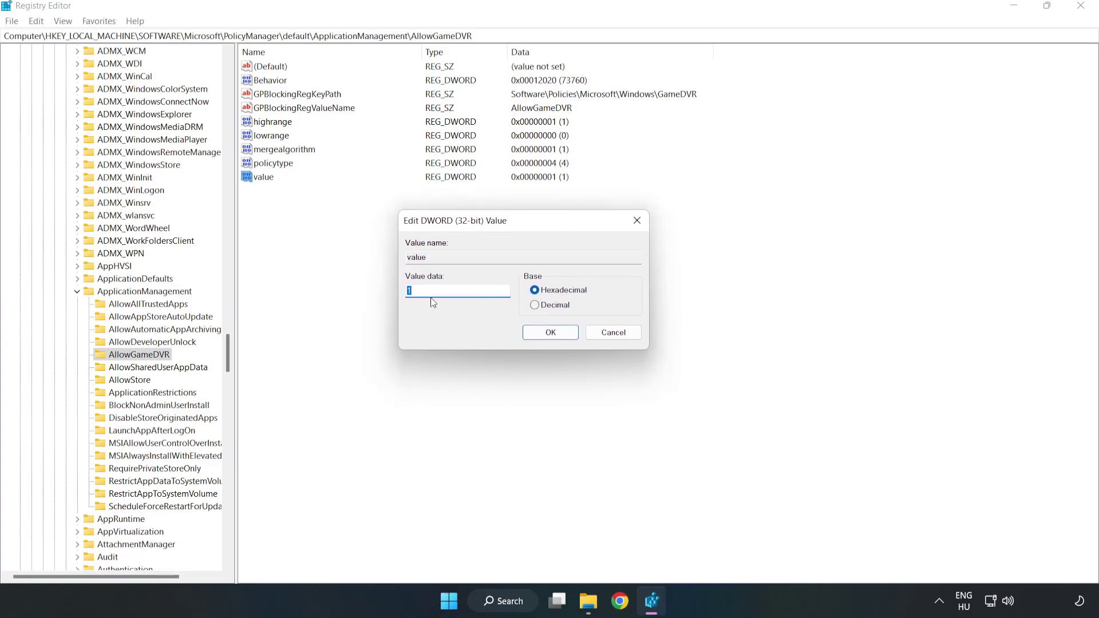
pyautogui.write('0')
pyautogui.click(538, 334)
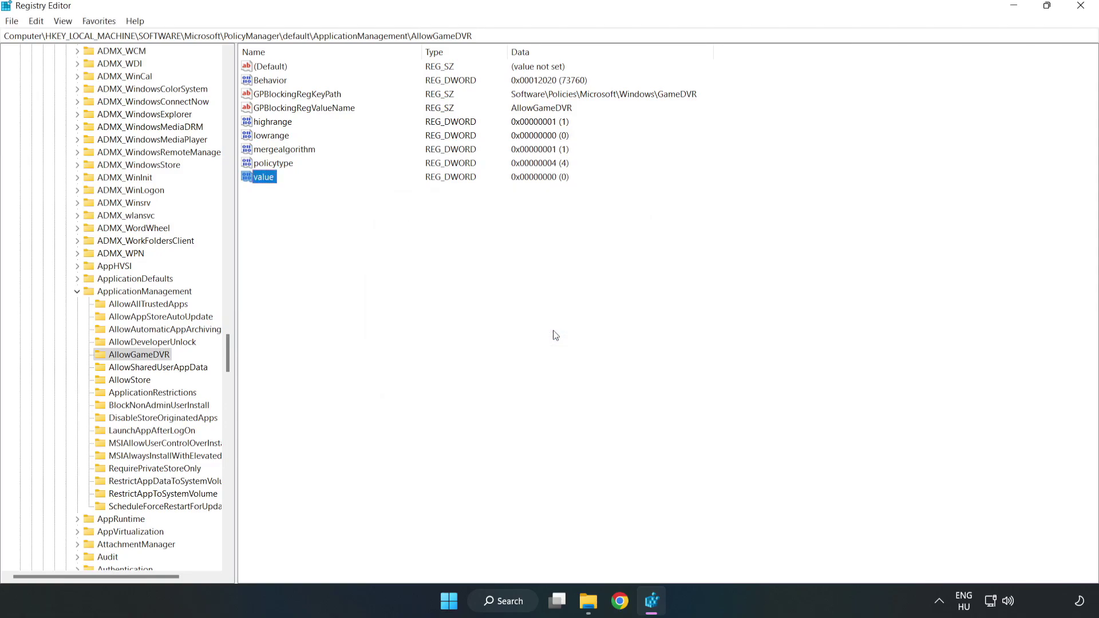
pyautogui.click(1081, 8)
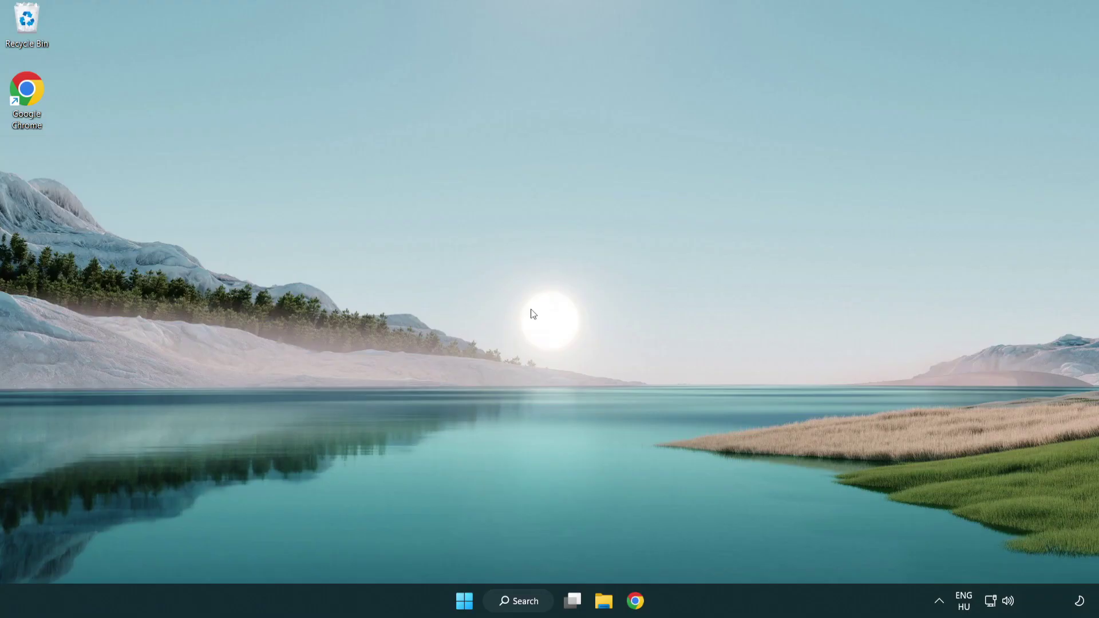
# - In Chrome, download dxwebsetup.exe from the DirectX End-User Runtime Web Installer page
pyautogui.click(639, 604)
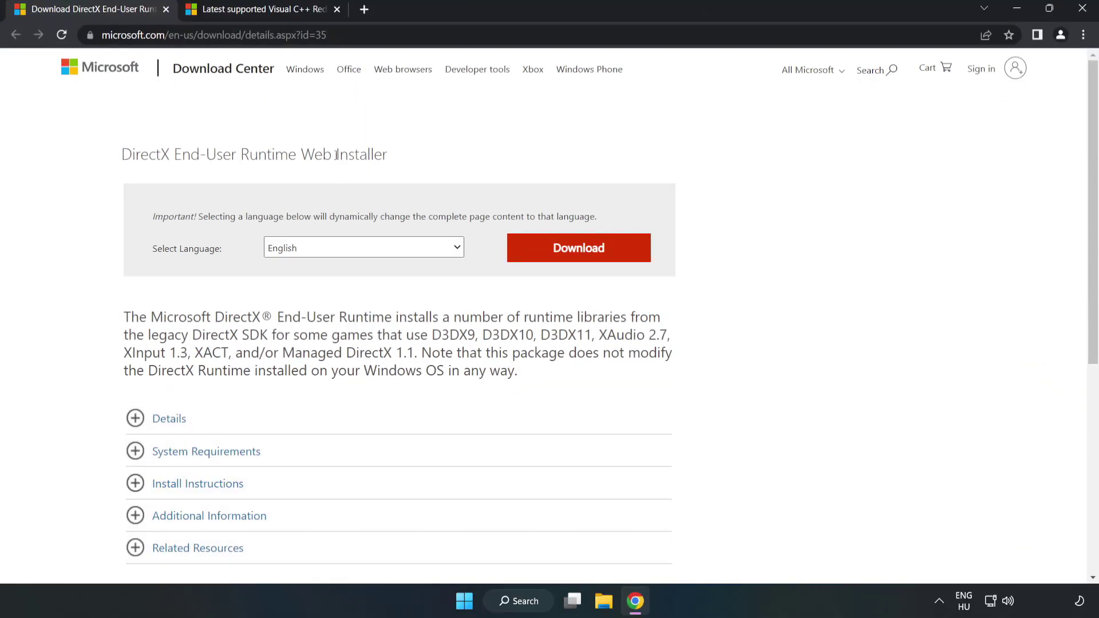
pyautogui.moveTo(330, 35); pyautogui.dragTo(413, 38)
pyautogui.click(445, 136)
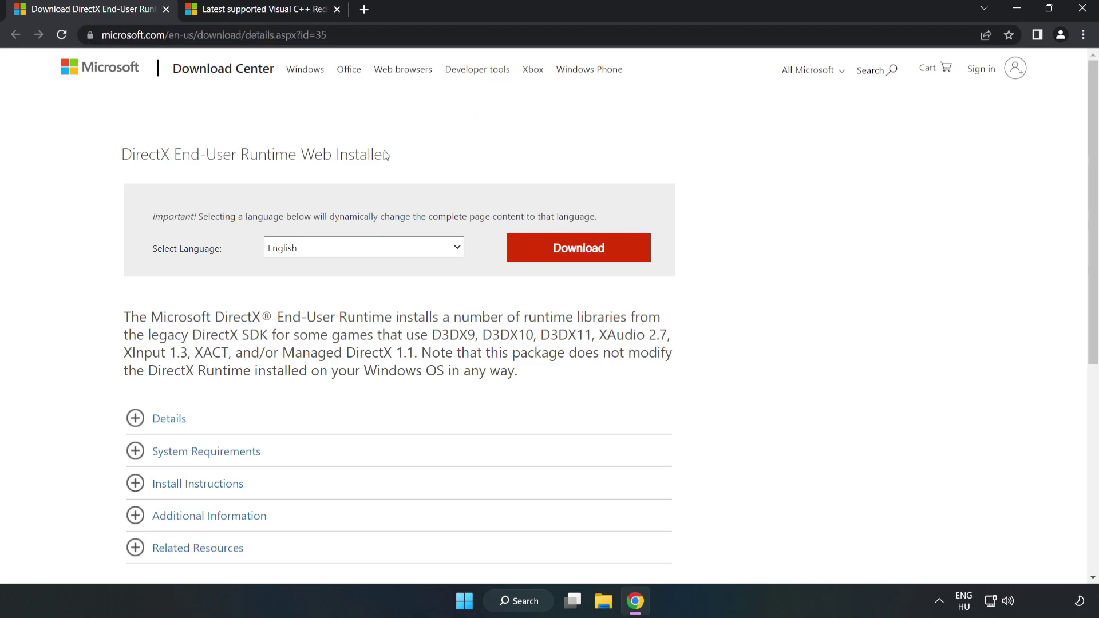
pyautogui.click(586, 260)
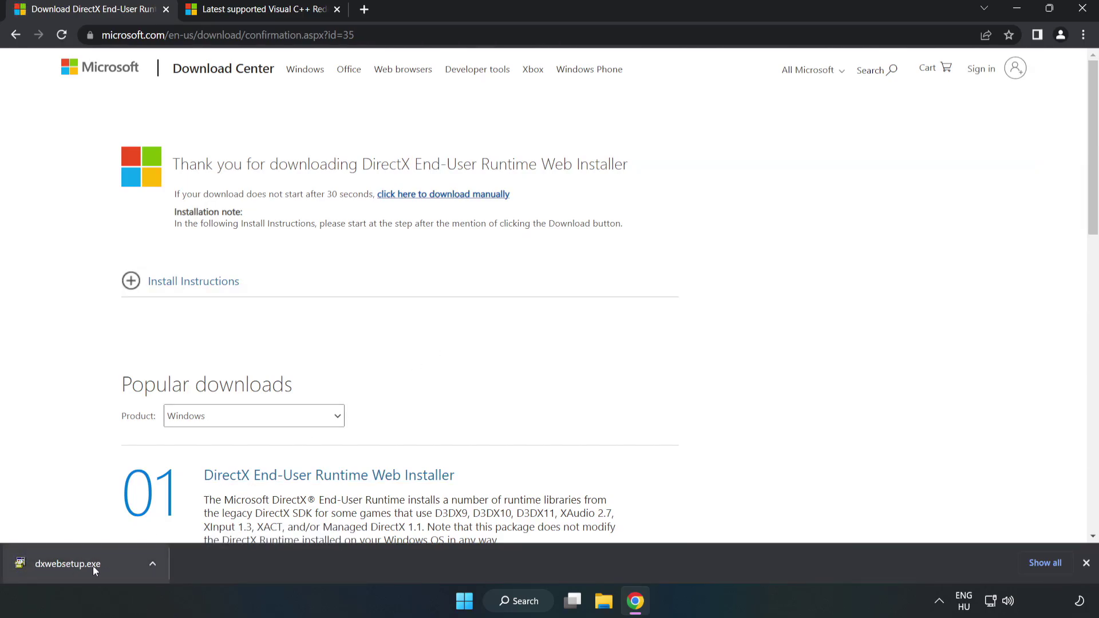
# - Run dxwebsetup.exe, accept the licence, skip the Bing Bar, and finish DirectX setup
pyautogui.click(111, 567)
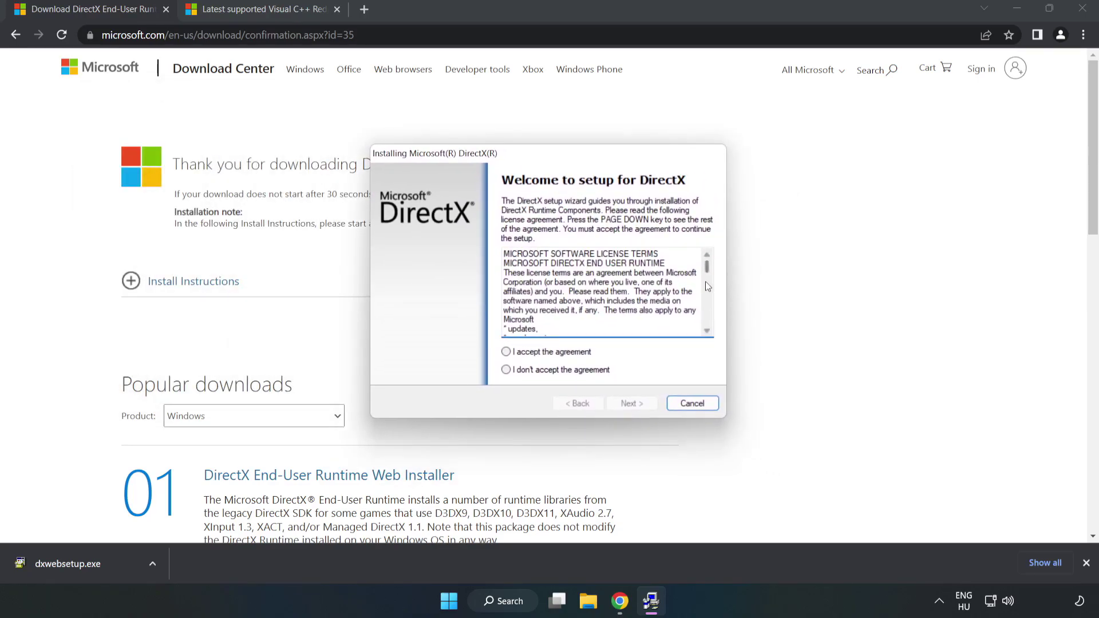
pyautogui.moveTo(707, 267); pyautogui.dragTo(708, 318)
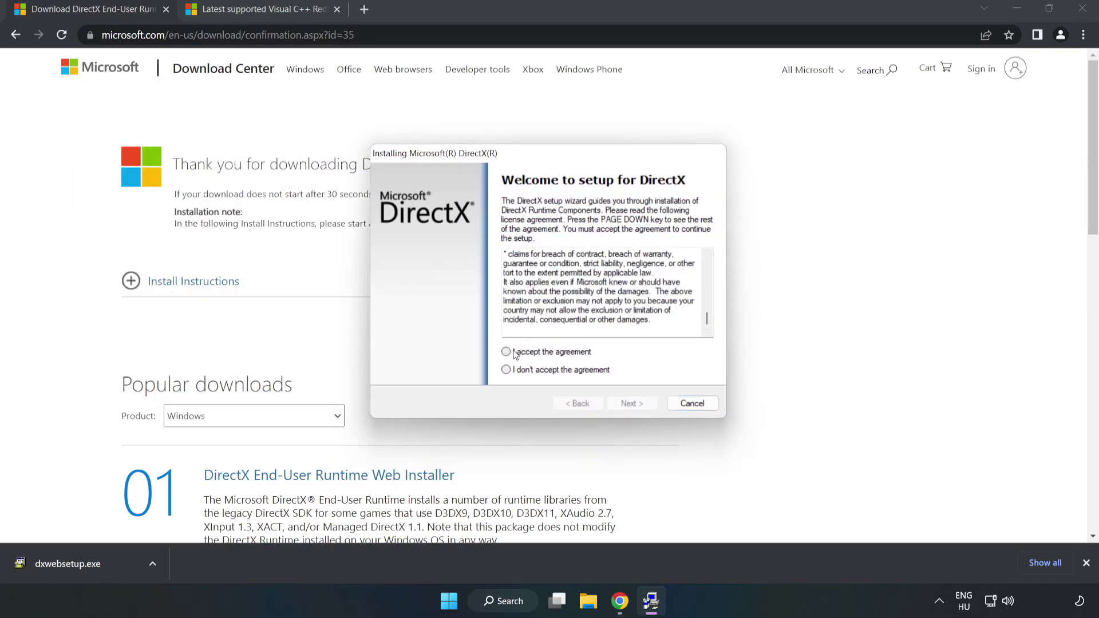
pyautogui.click(514, 353)
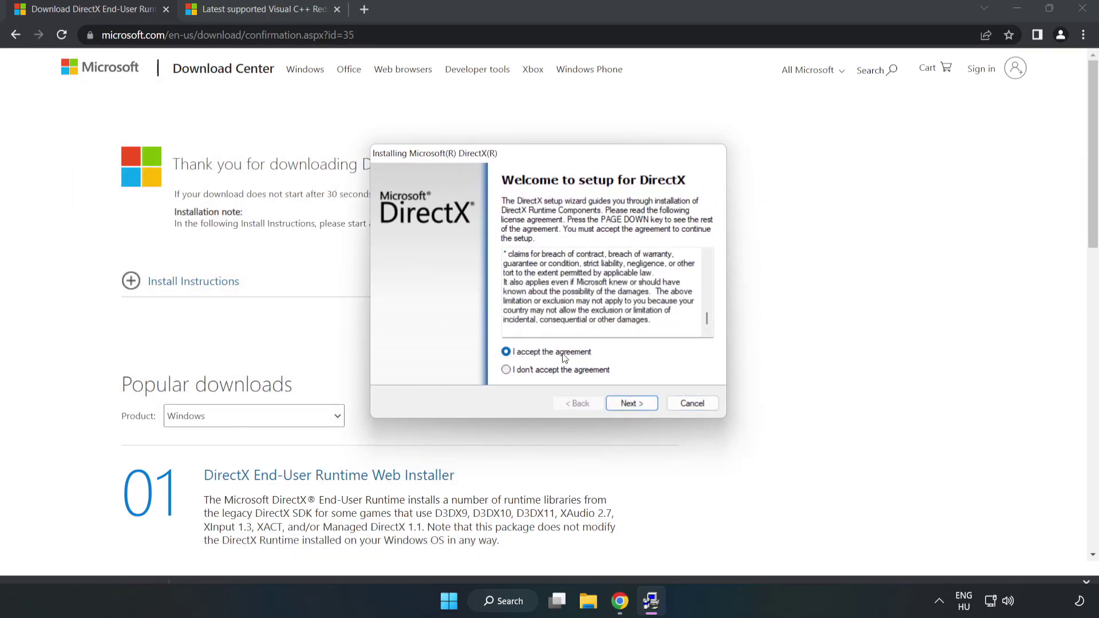
pyautogui.click(632, 403)
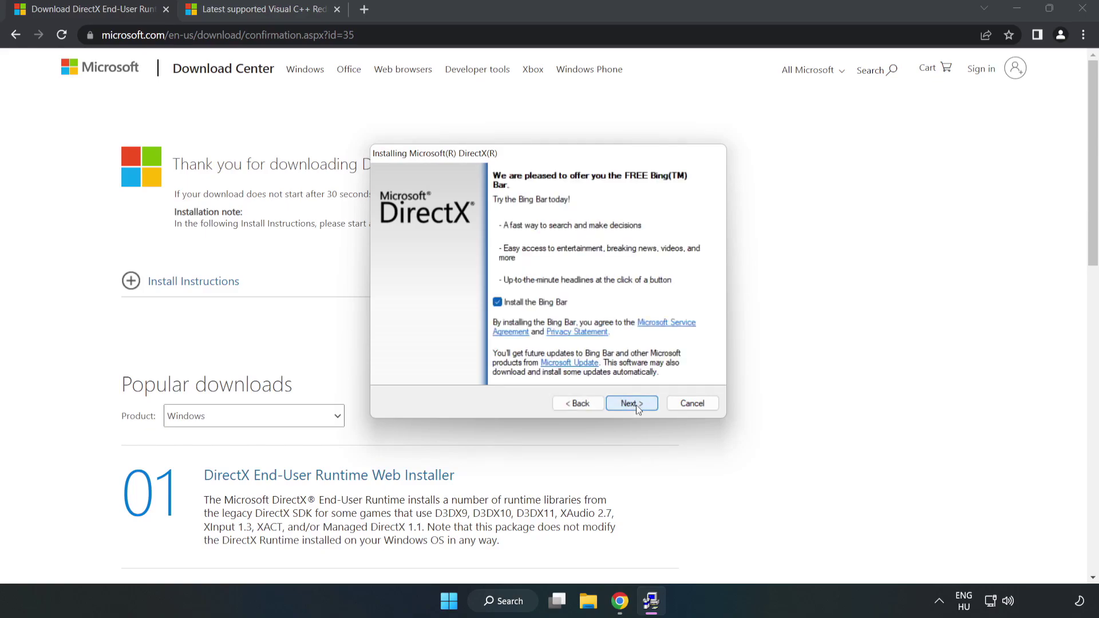
pyautogui.click(497, 303)
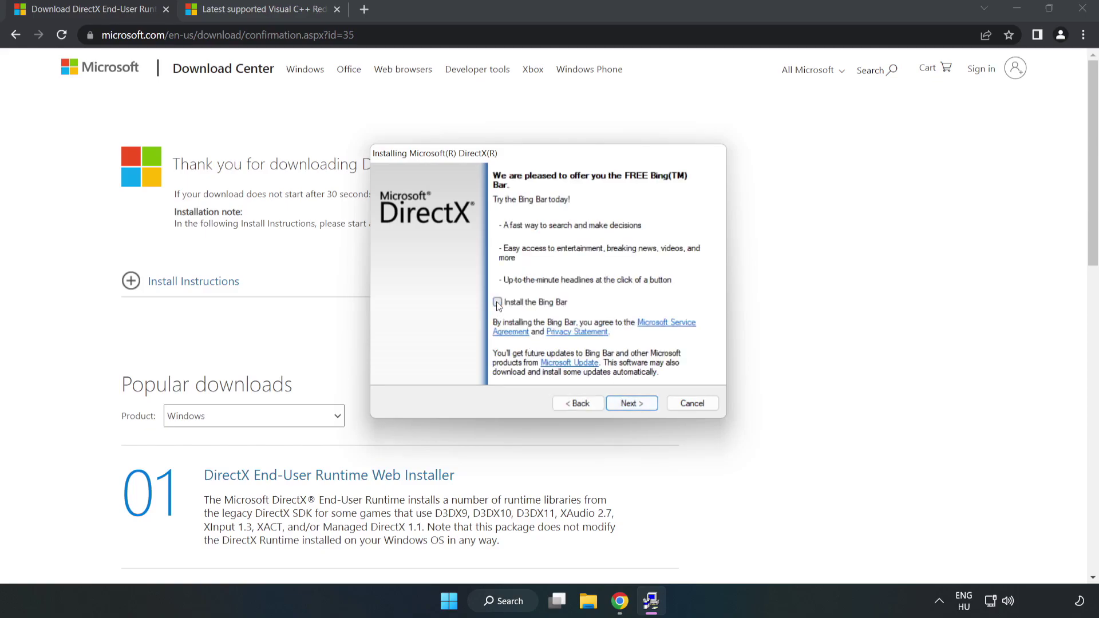
pyautogui.click(634, 404)
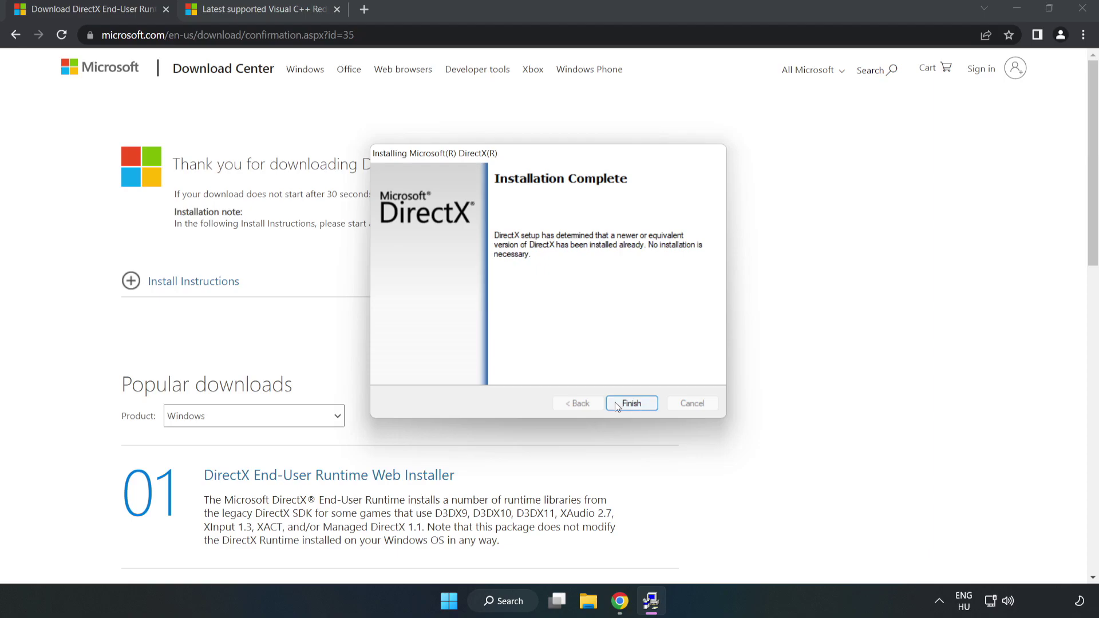
pyautogui.click(632, 404)
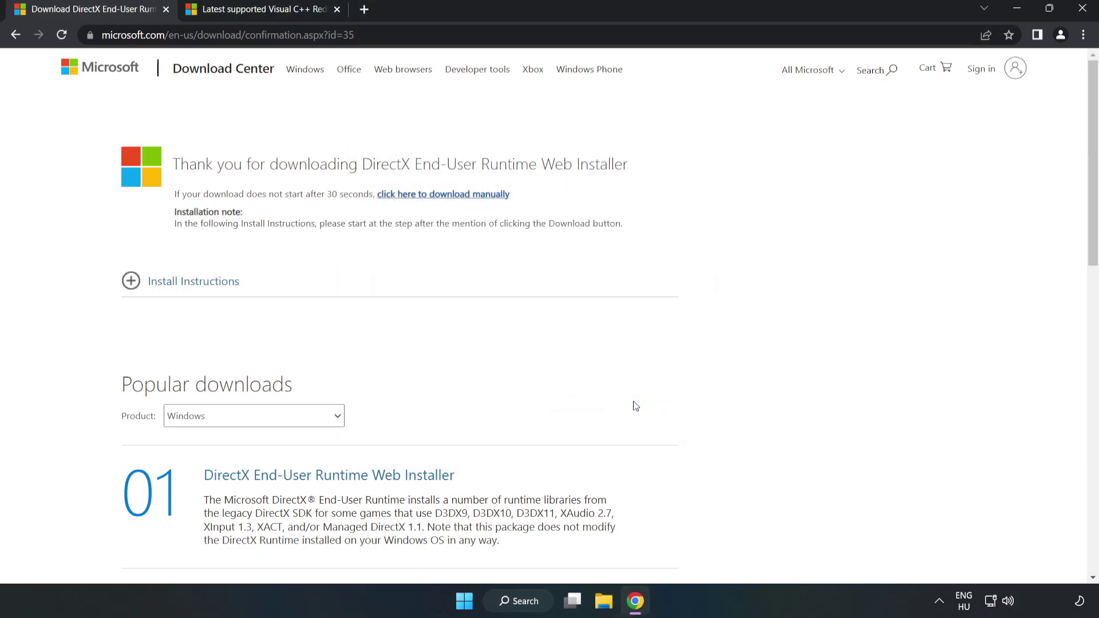
# - Close the DirectX tab and download the ARM64 and x86 Visual C++ redistributables, allowing multiple downloads
pyautogui.click(165, 9)
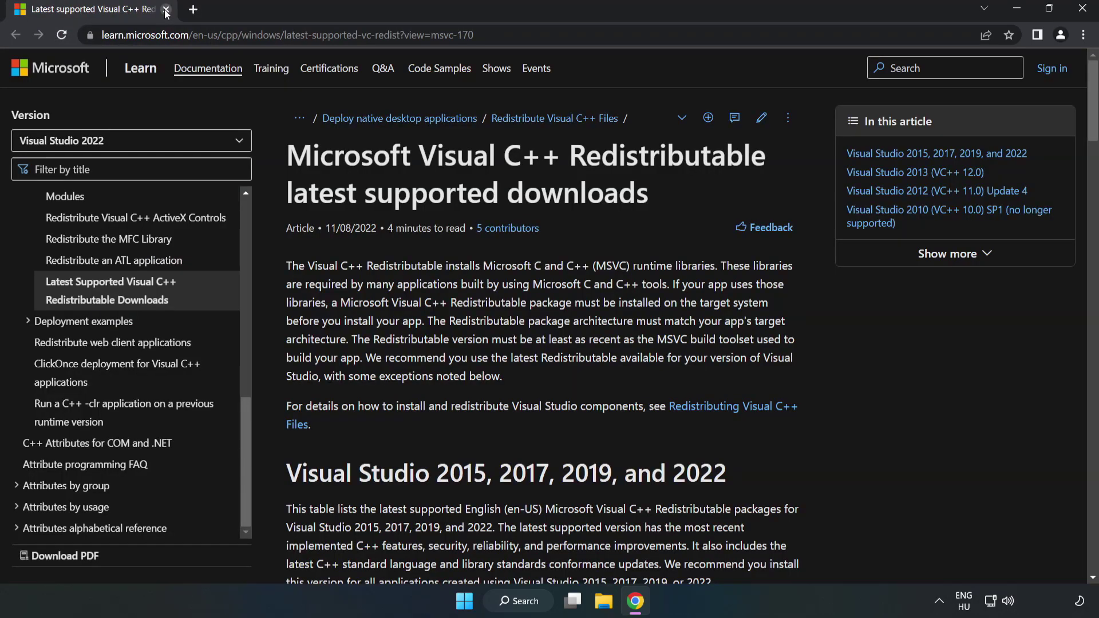
pyautogui.click(221, 34)
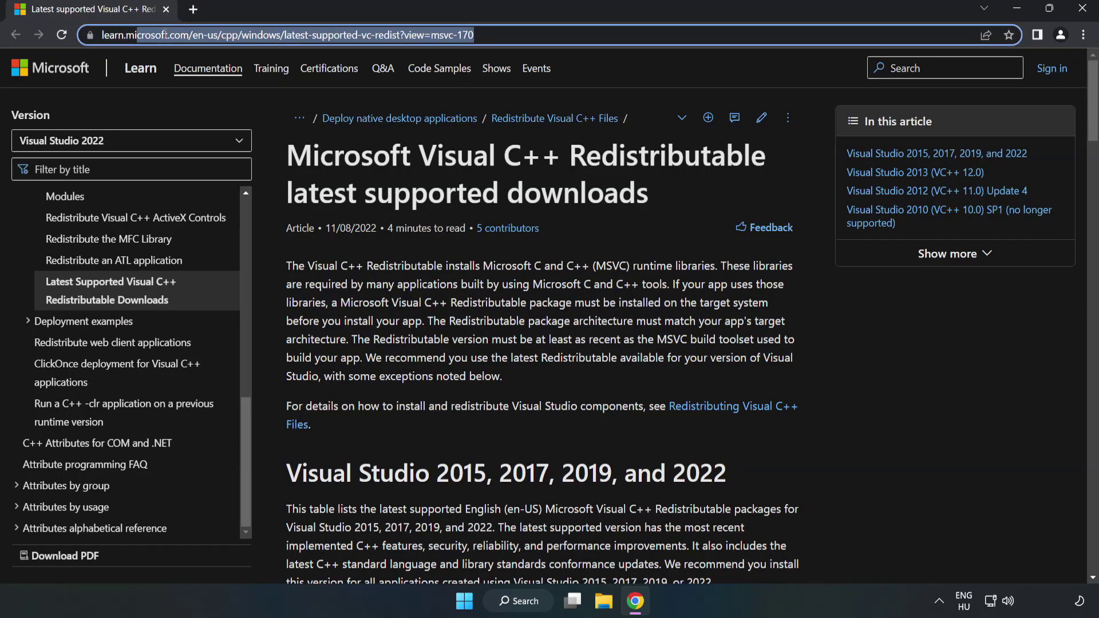
pyautogui.press('End')
pyautogui.click(711, 174)
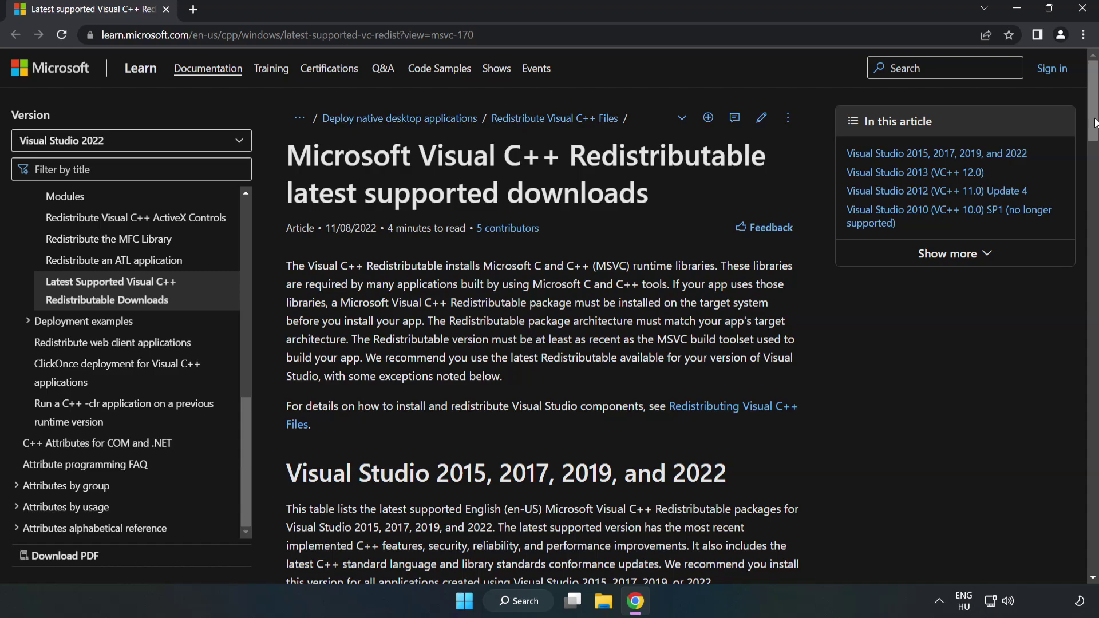
pyautogui.scroll(-1, 1094, 139)
pyautogui.scroll(-6, 1093, 139)
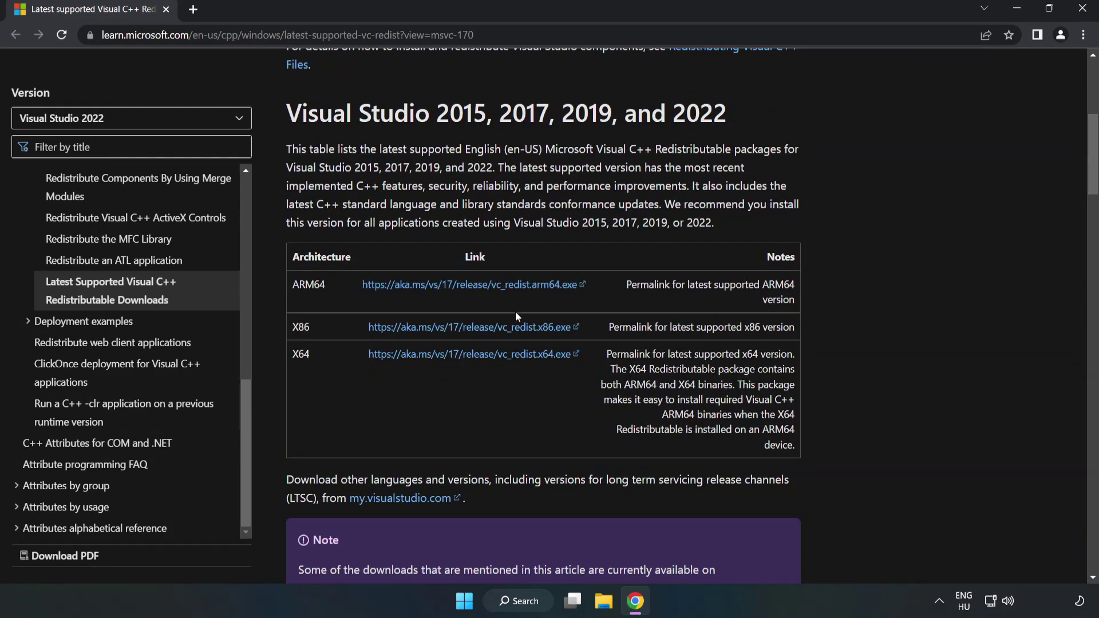
pyautogui.click(487, 287)
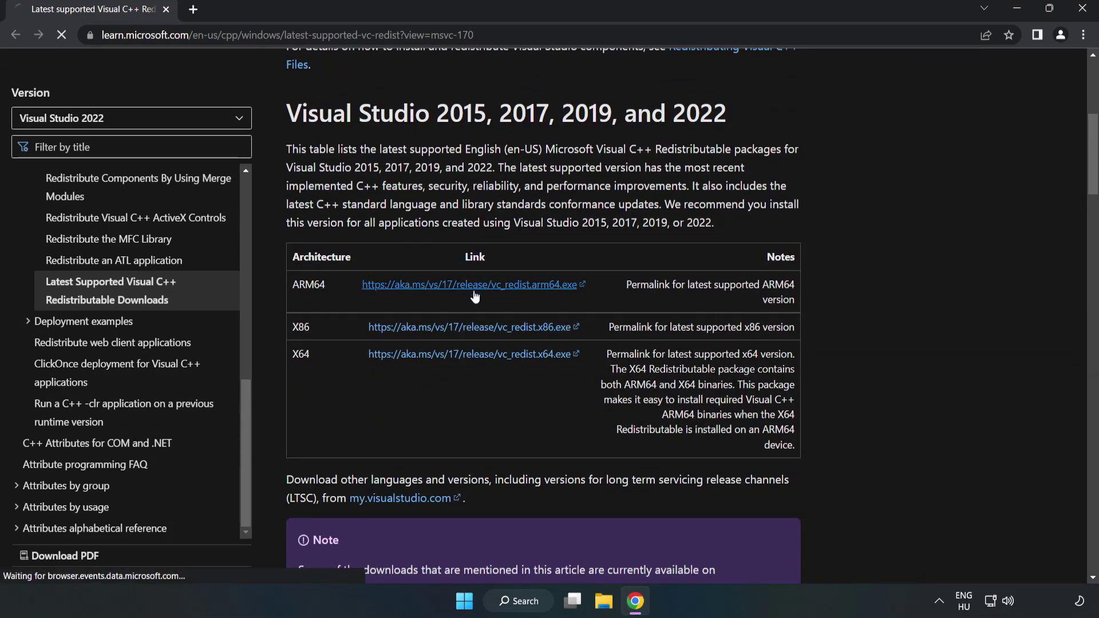
pyautogui.click(484, 331)
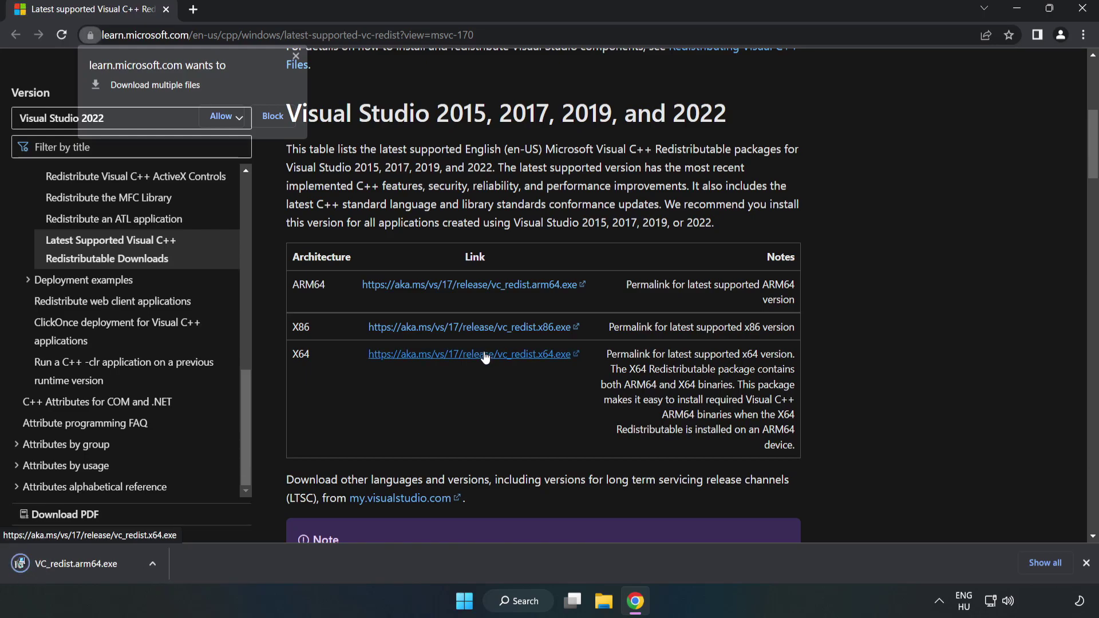
pyautogui.click(222, 116)
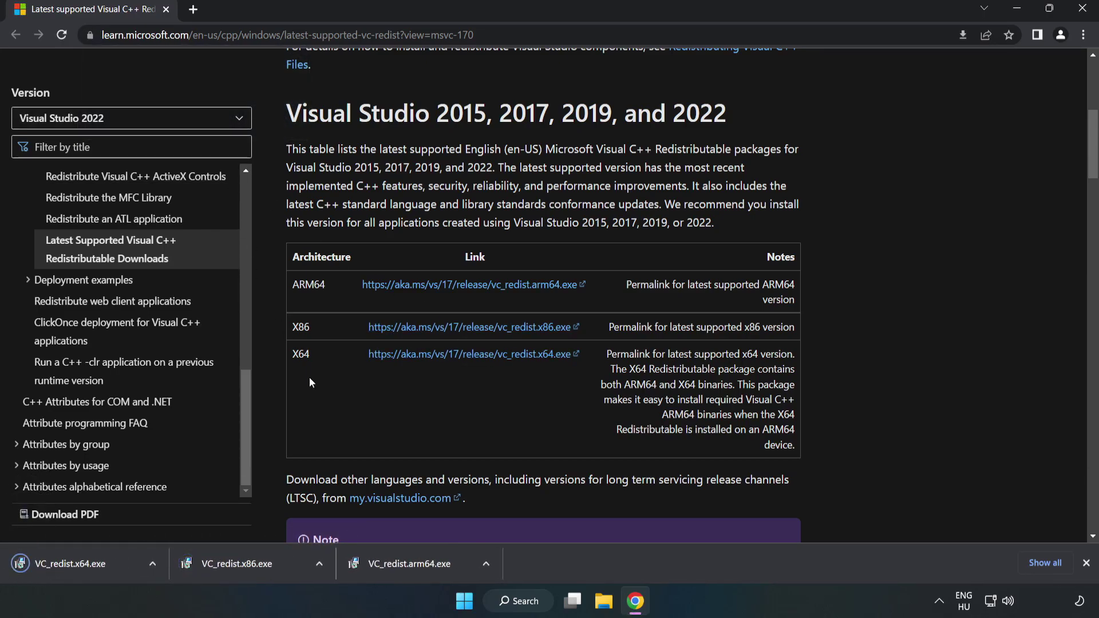
# - Attempt the ARM64 Visual C++ redistributable install and dismiss the unsupported-platform failure
pyautogui.click(421, 568)
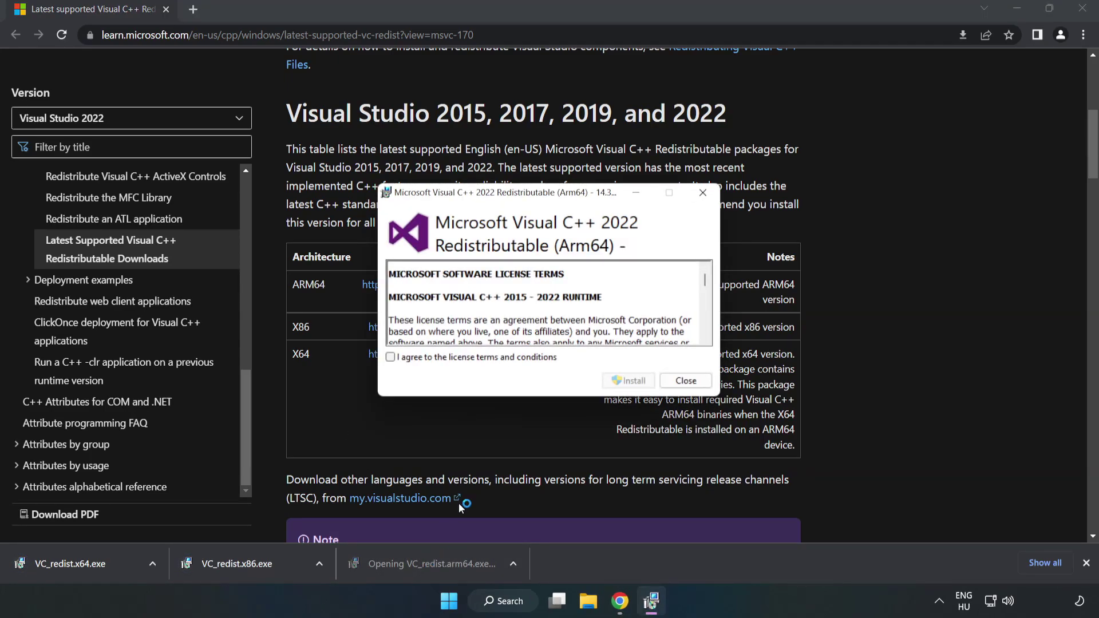
pyautogui.scroll(-15, 698, 274)
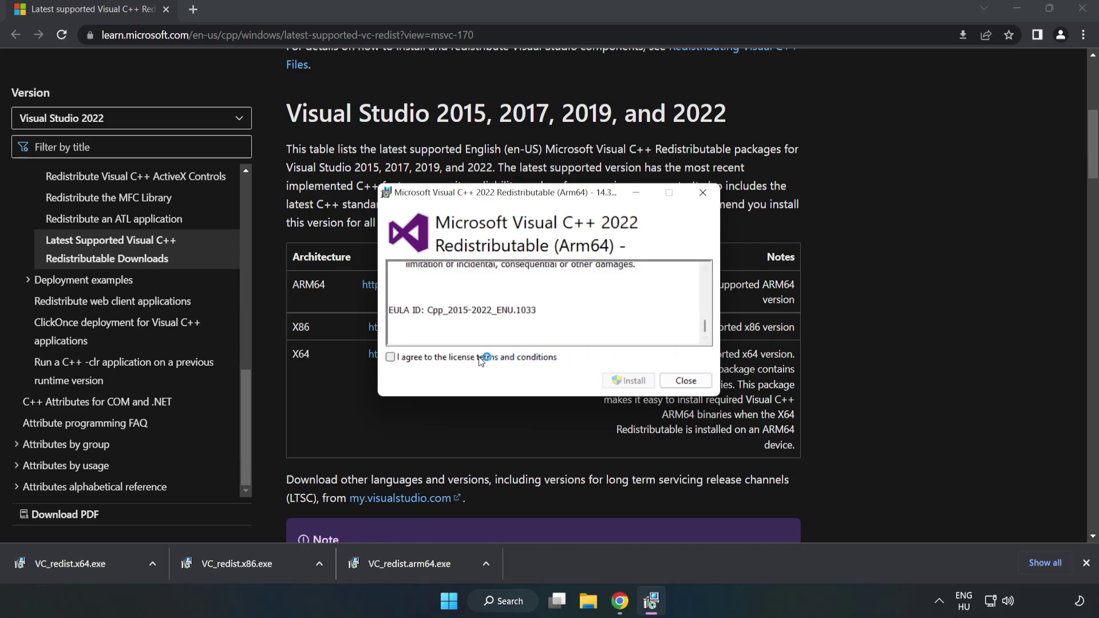
pyautogui.click(458, 359)
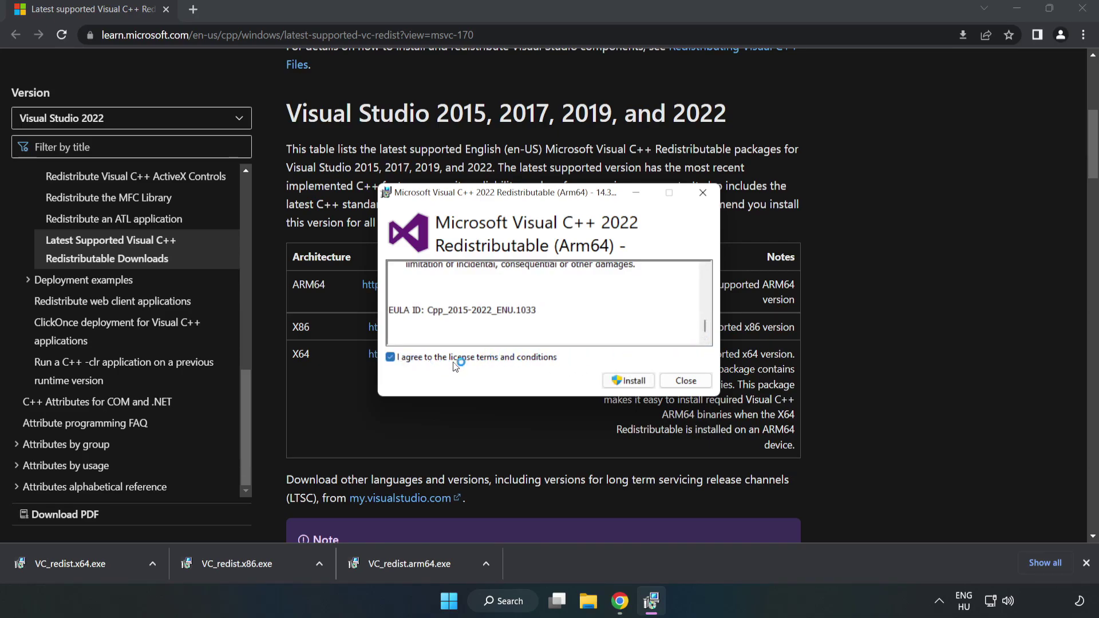
pyautogui.click(630, 384)
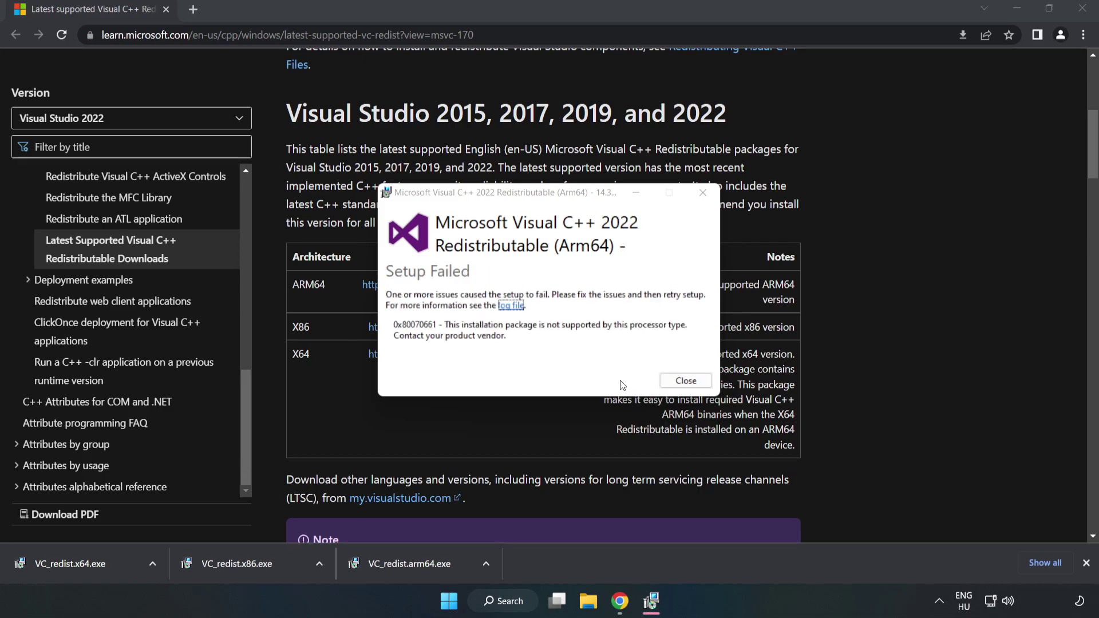
pyautogui.click(684, 386)
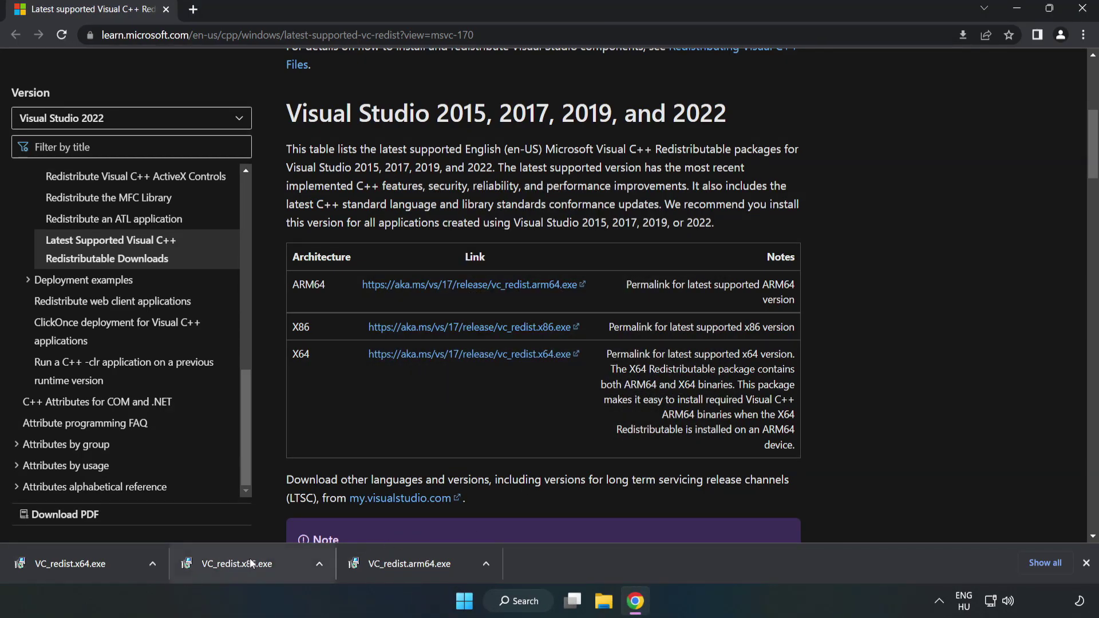
# - Install the x86 and x64 Visual C++ 2015-2022 redistributables, closing each setup without restarting
pyautogui.click(251, 564)
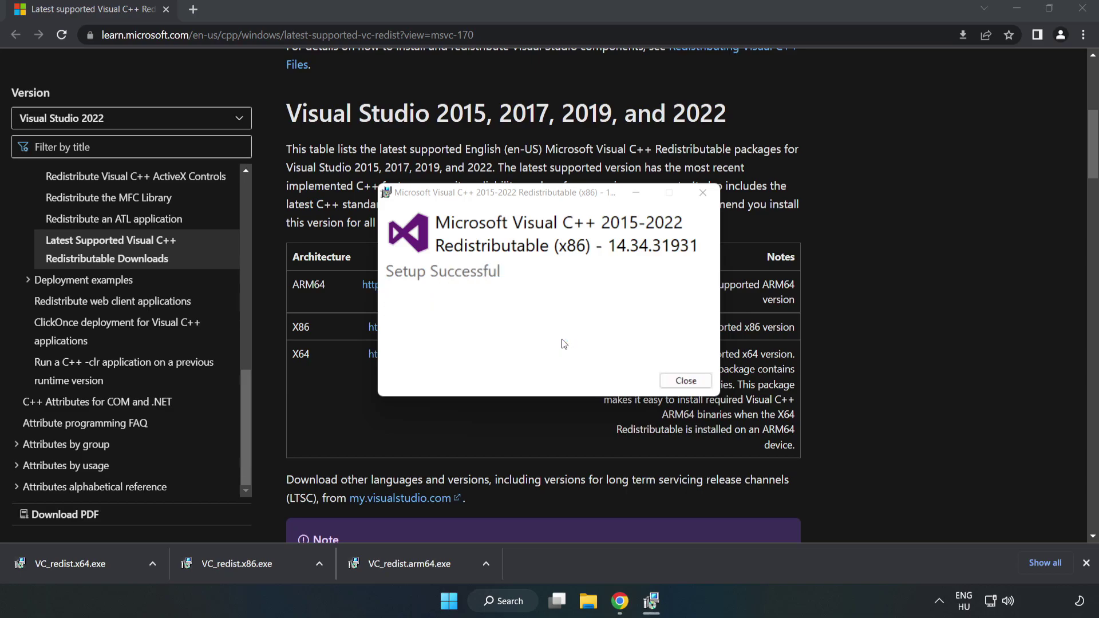
pyautogui.click(686, 381)
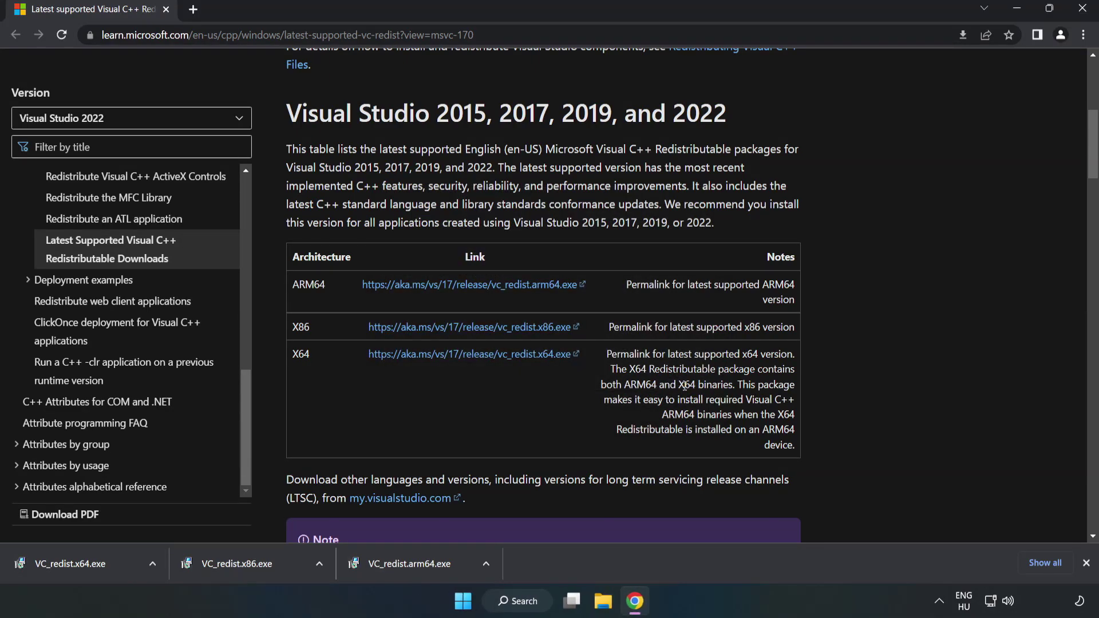
pyautogui.click(60, 561)
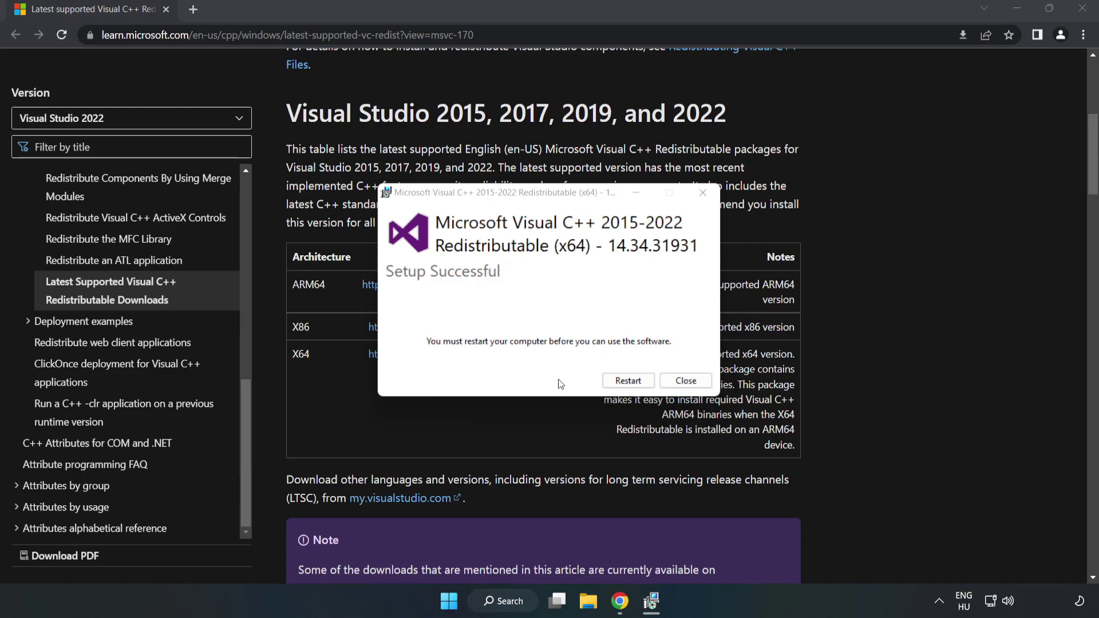
pyautogui.click(687, 383)
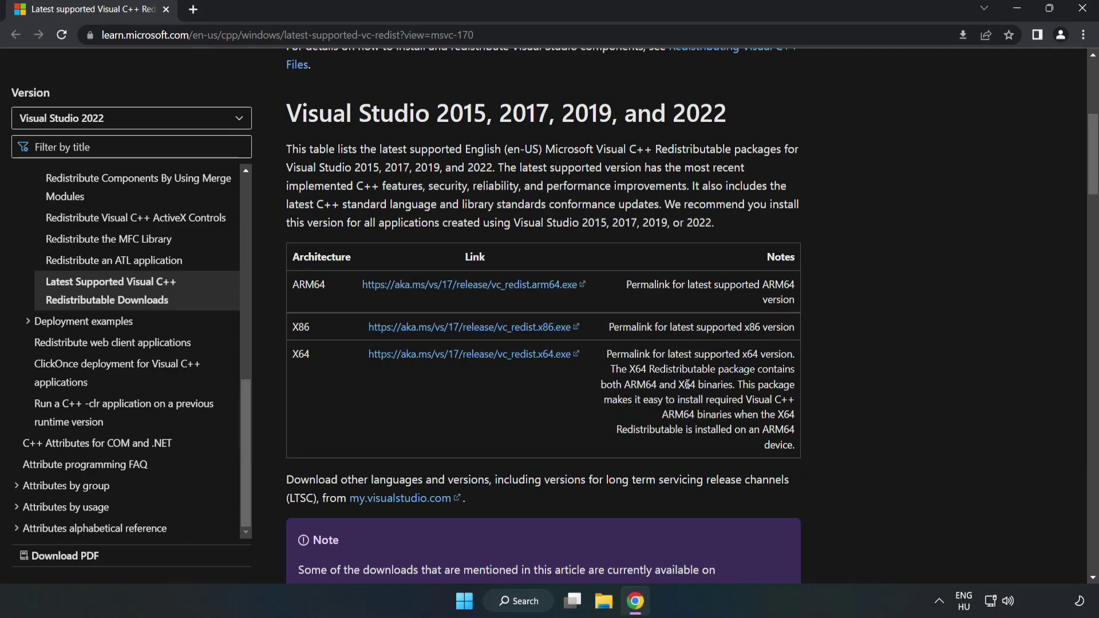
# - Close Chrome and bring up the Start menu power options showing Restart
pyautogui.click(1084, 13)
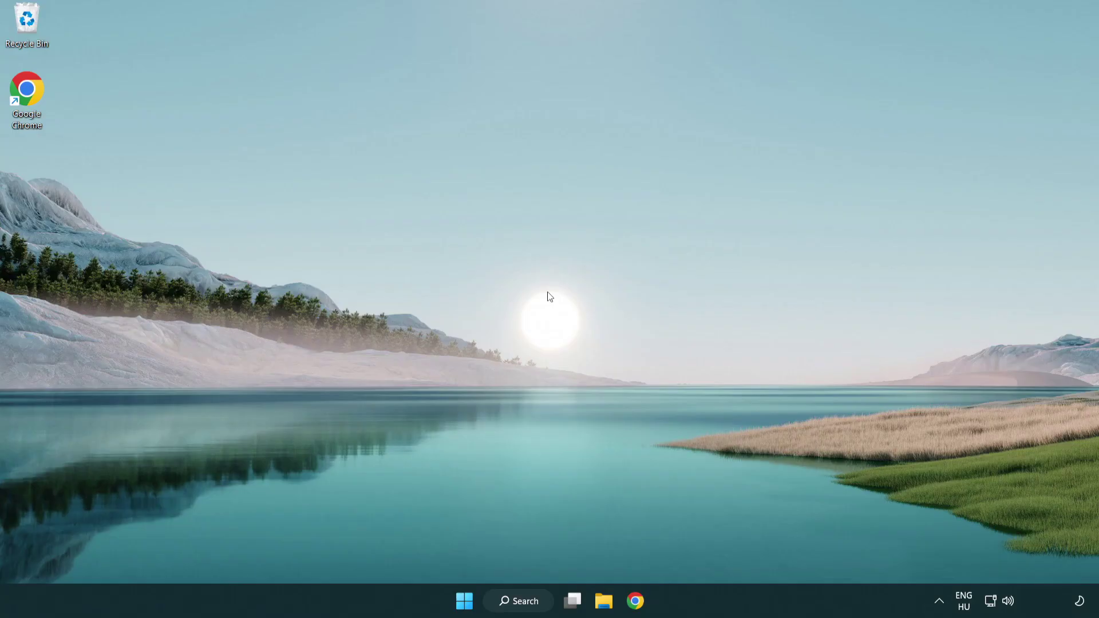
pyautogui.click(464, 601)
pyautogui.click(730, 554)
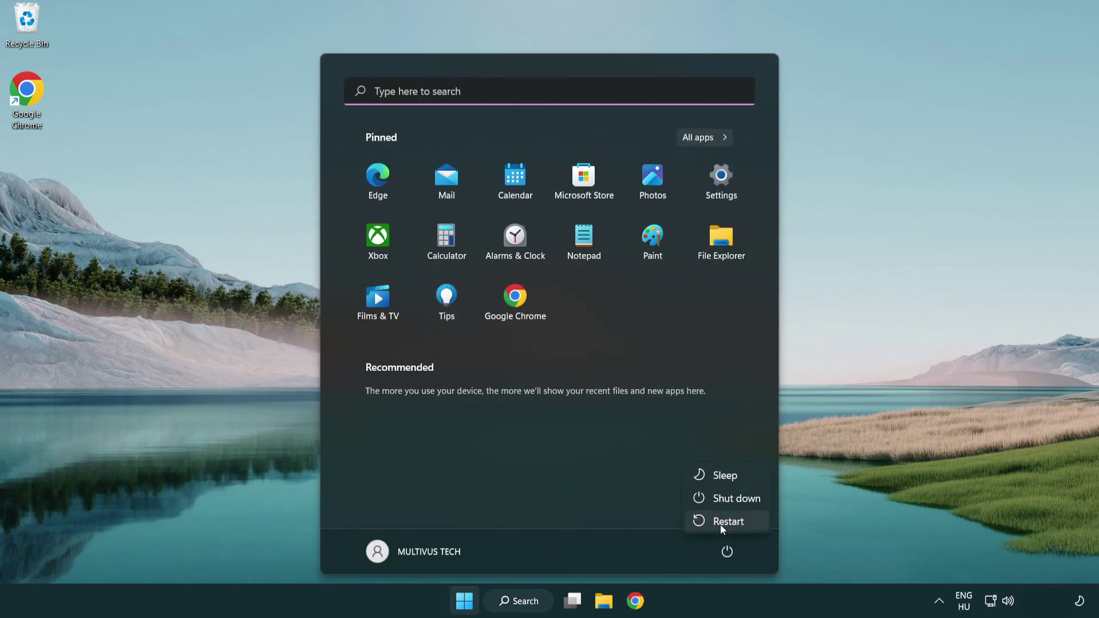